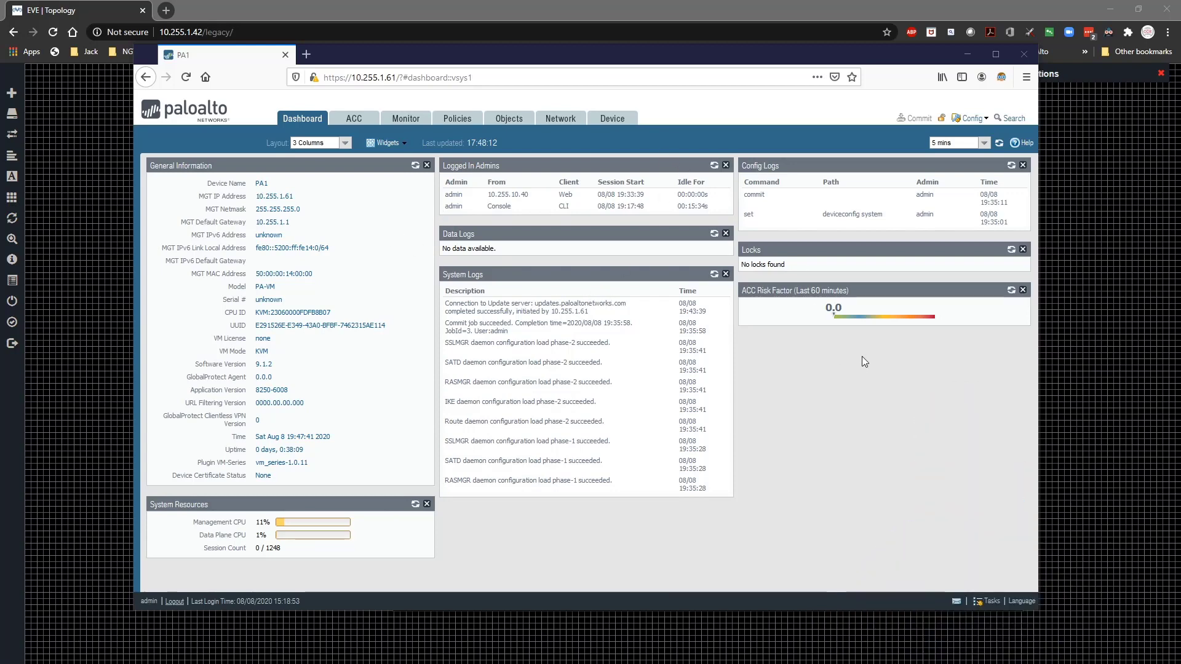
Maximize the browser, zoom the dashboard to 150%, and scroll through its widgets and back
left_click(995, 54)
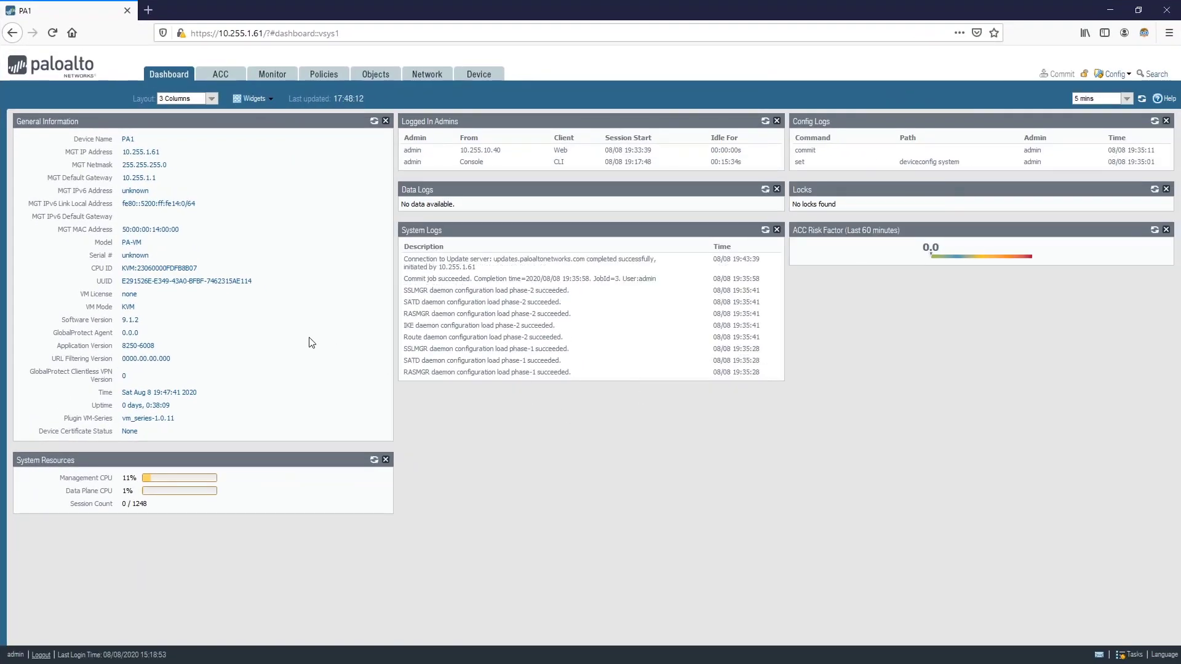
key("ctrl+plus")
key("ctrl+plus")
key("ctrl+plus")
key("ctrl+plus")
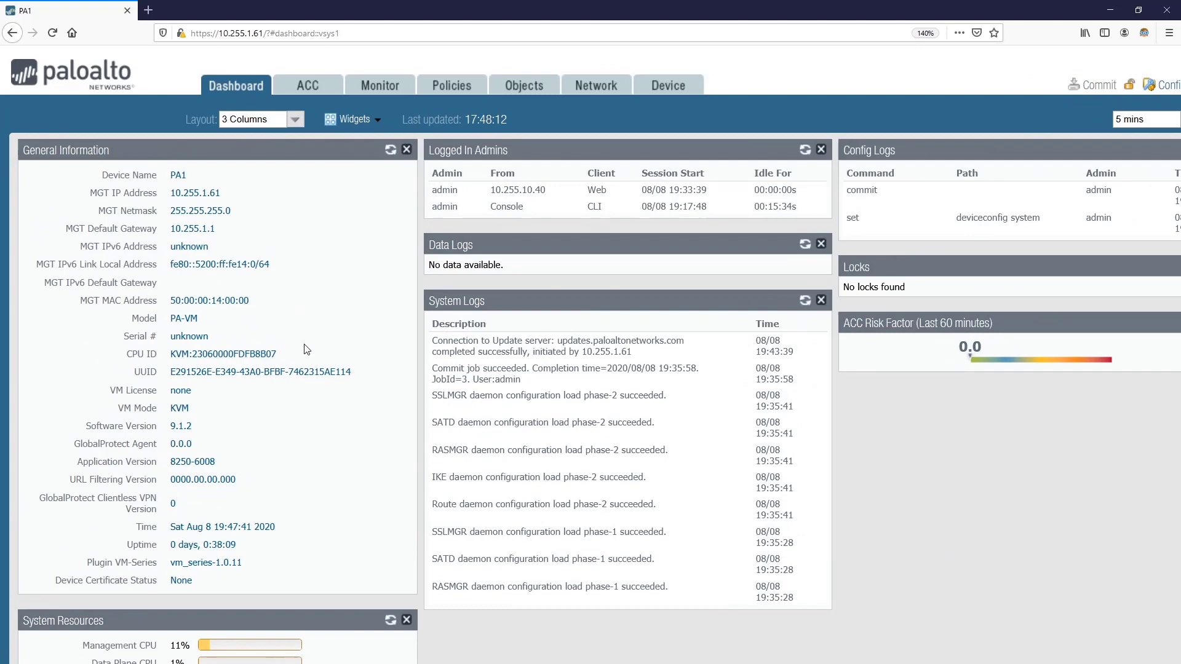
key("ctrl+plus")
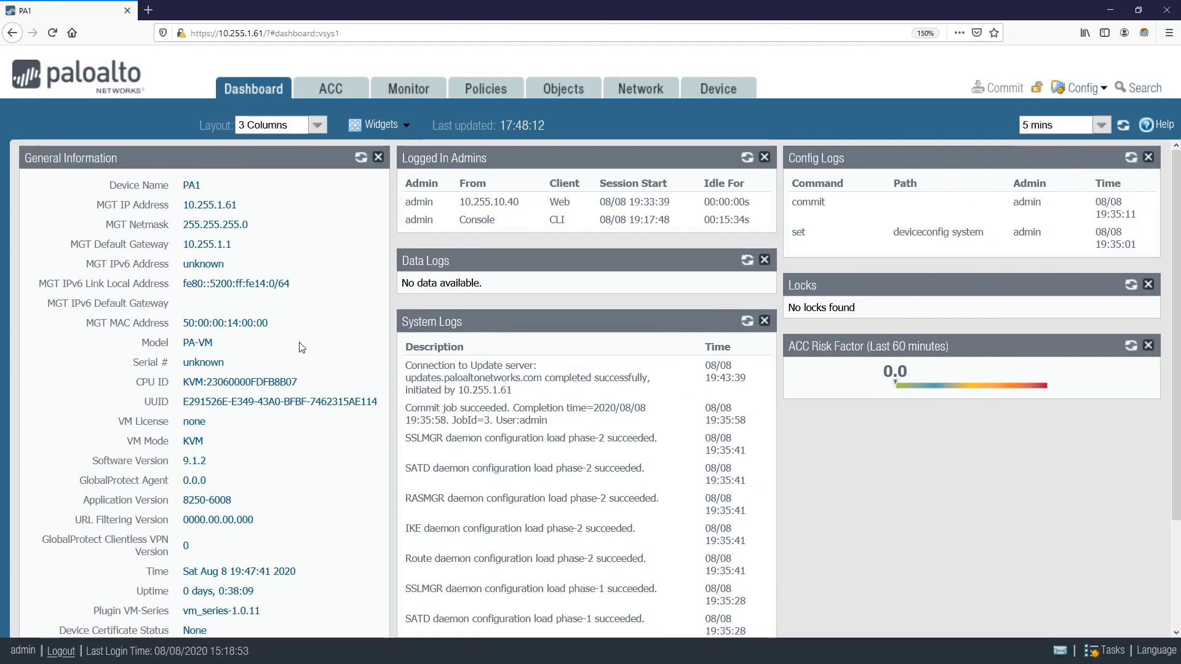
scroll(252, 197, "down", 2)
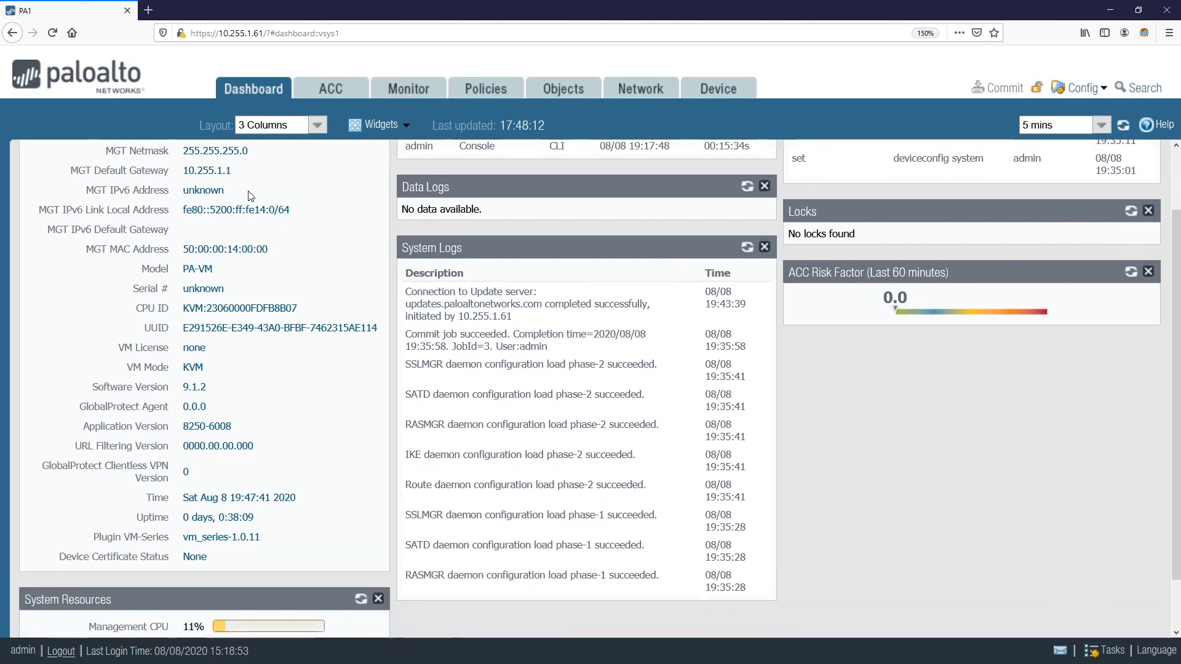
scroll(251, 196, "up", 2)
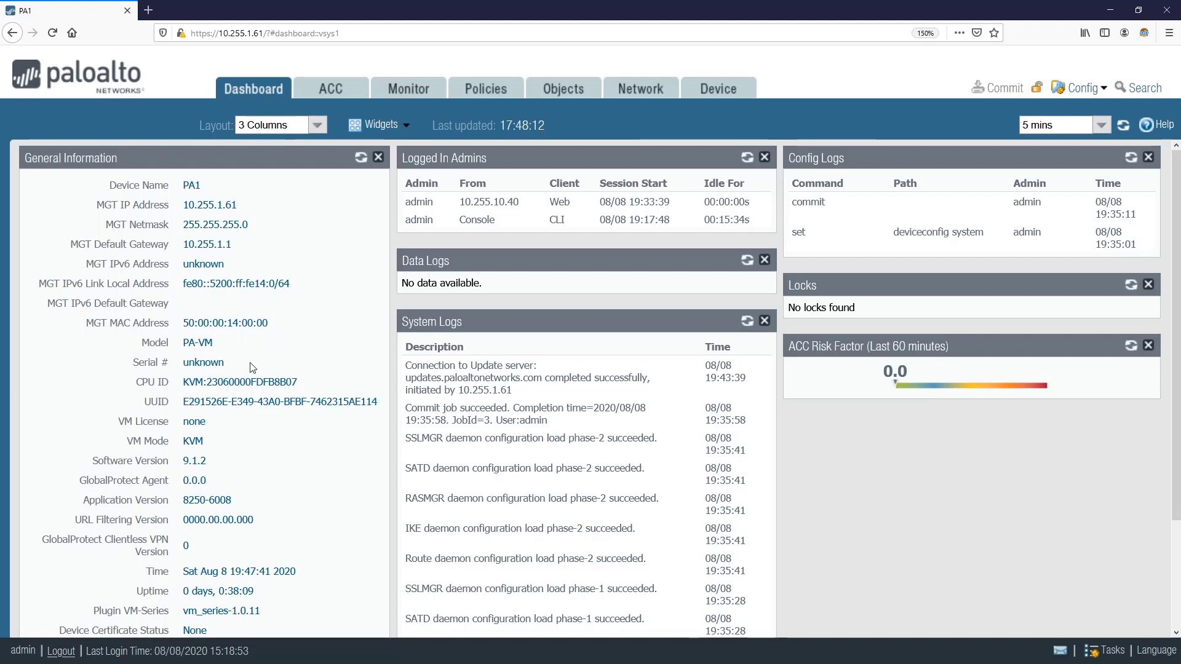
scroll(258, 440, "down", 3)
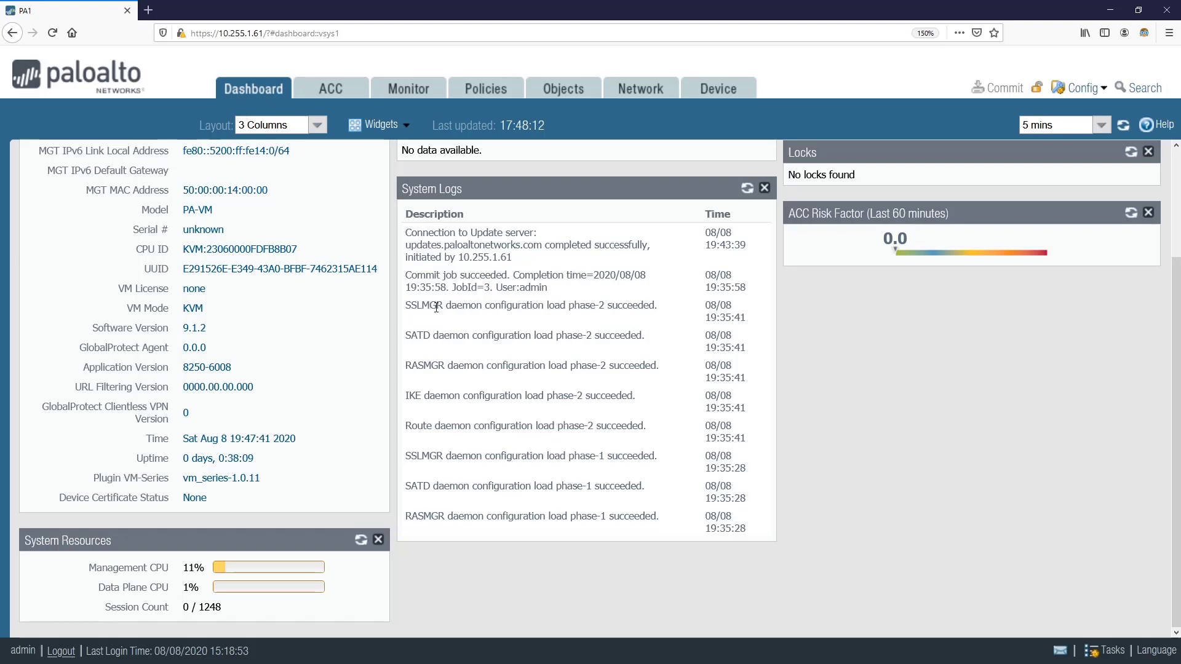
scroll(509, 332, "up", 2)
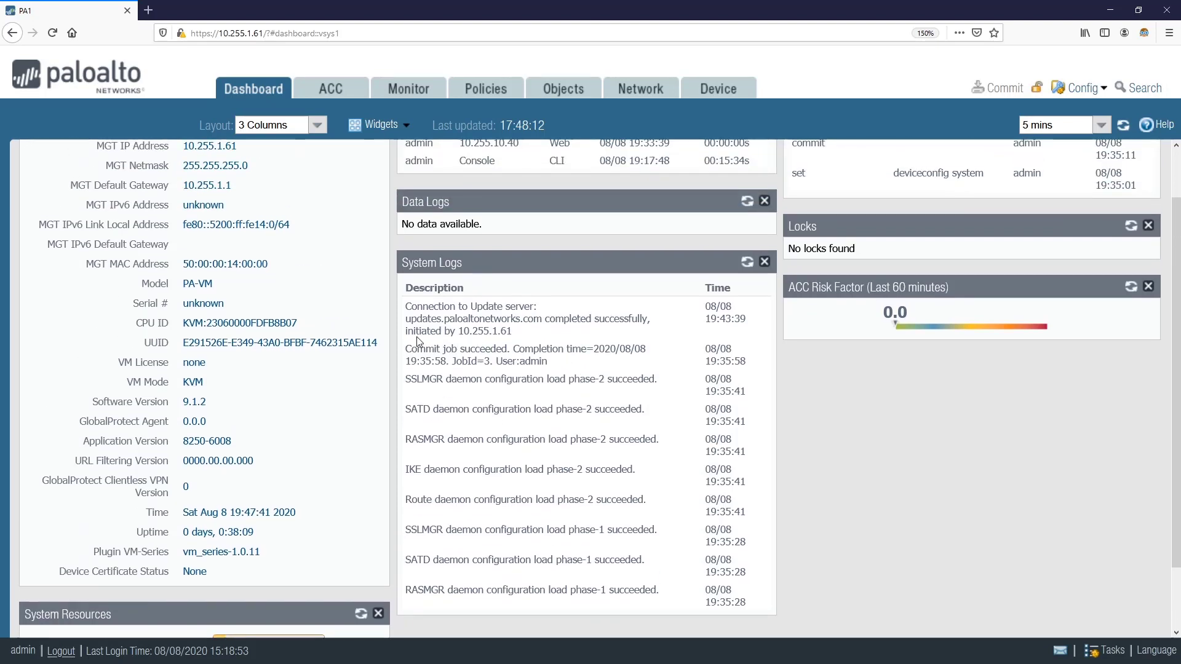
scroll(523, 348, "up", 2)
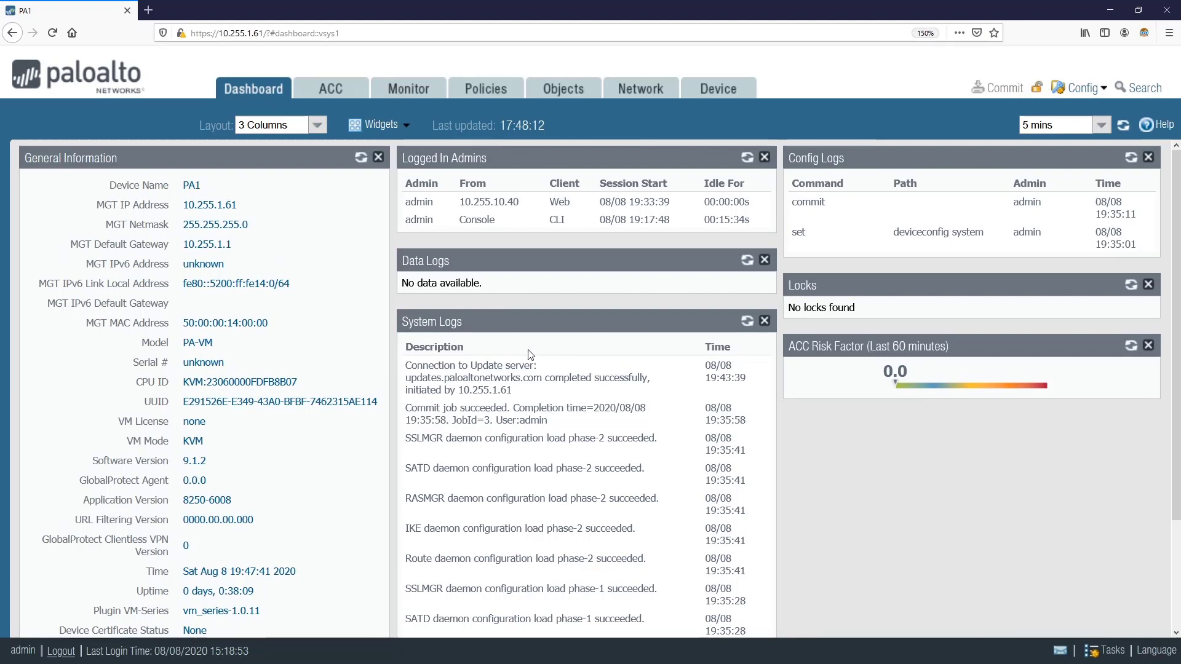
Open ACC and review the Threat, Blocked, Tunnel and GlobalProtect Activity views
left_click(326, 90)
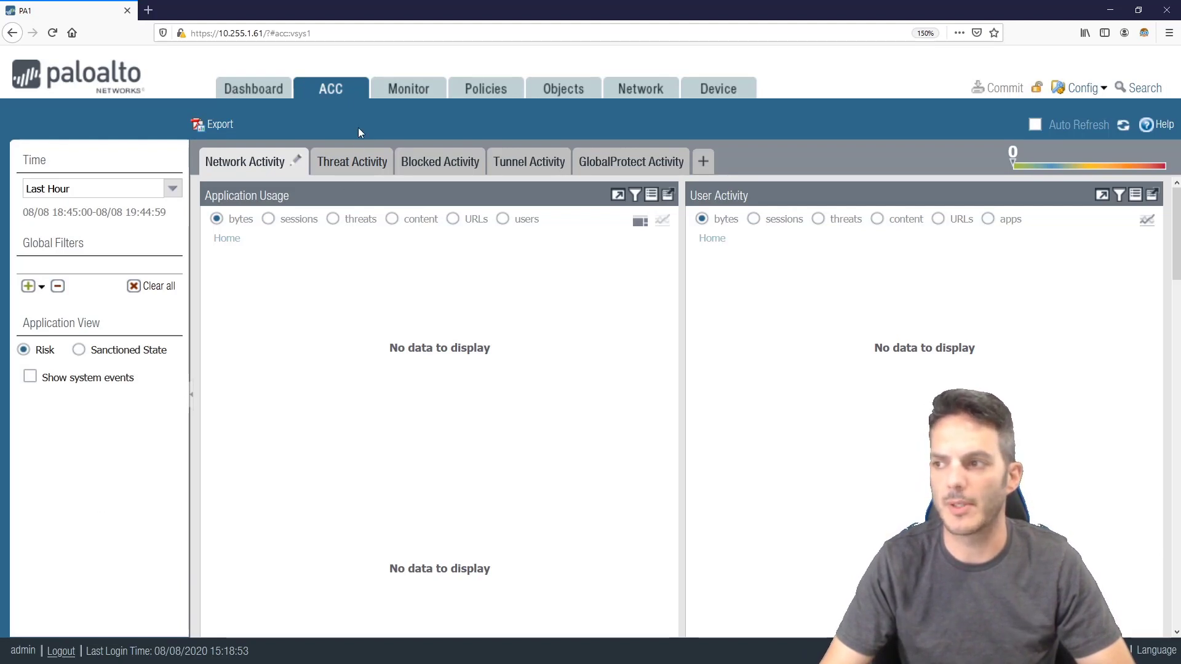
left_click(342, 167)
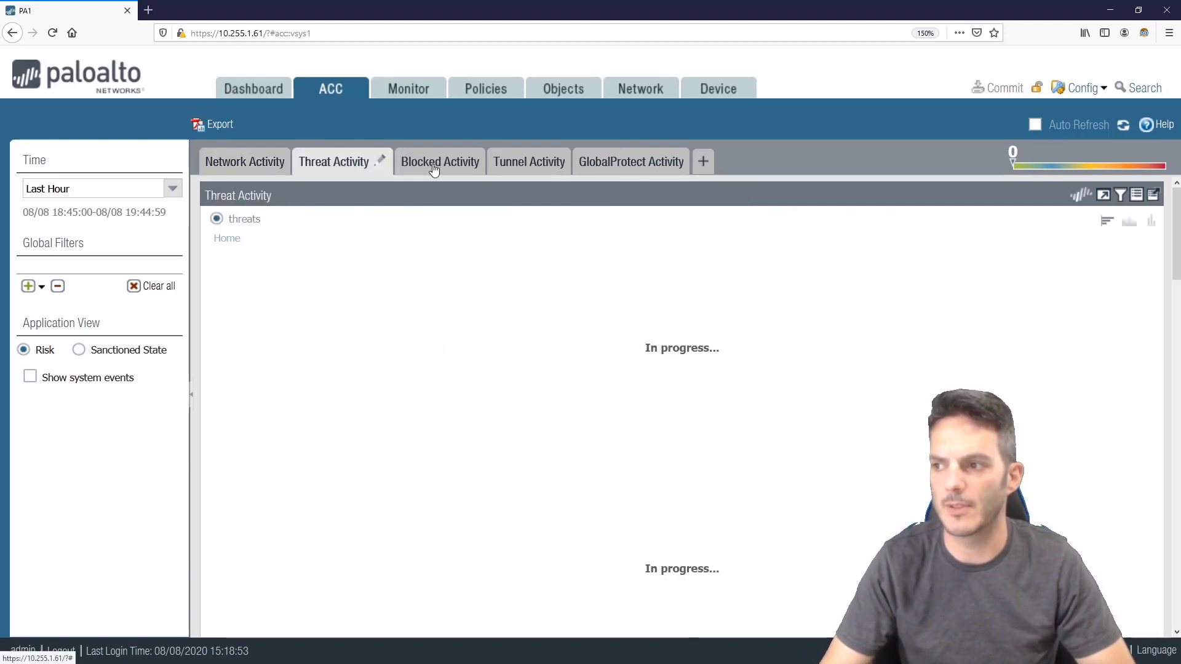
left_click(434, 166)
left_click(523, 161)
left_click(598, 163)
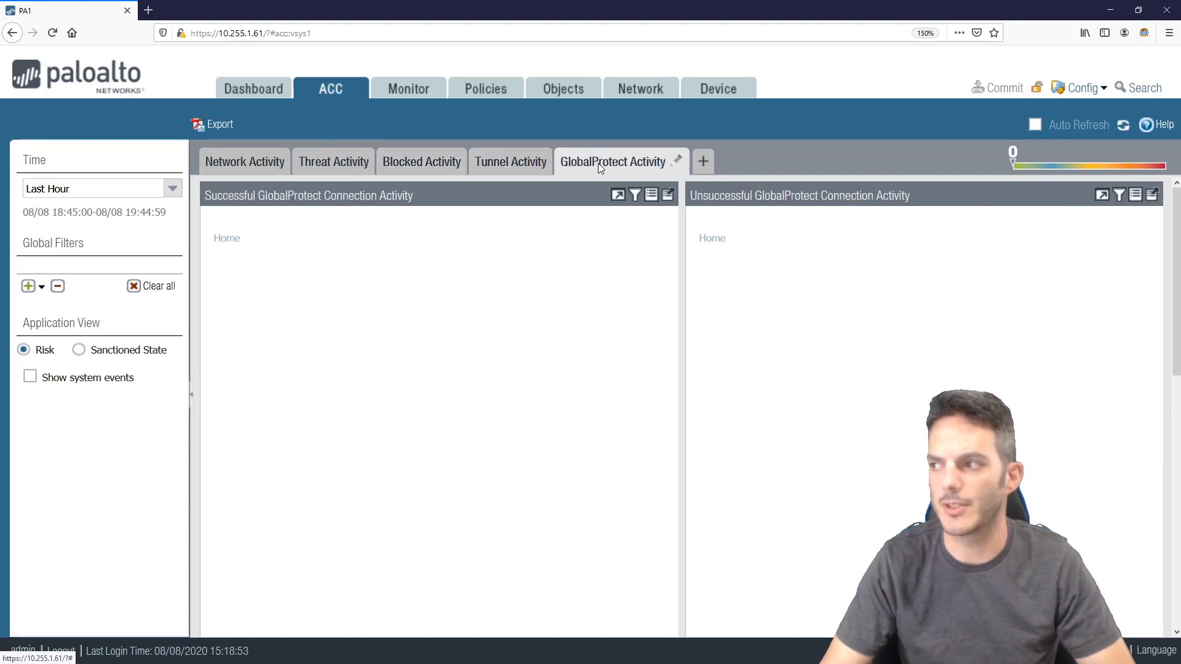
Return to Network Activity, then view Monitor > Logs > Traffic and the Session Browser
left_click(234, 165)
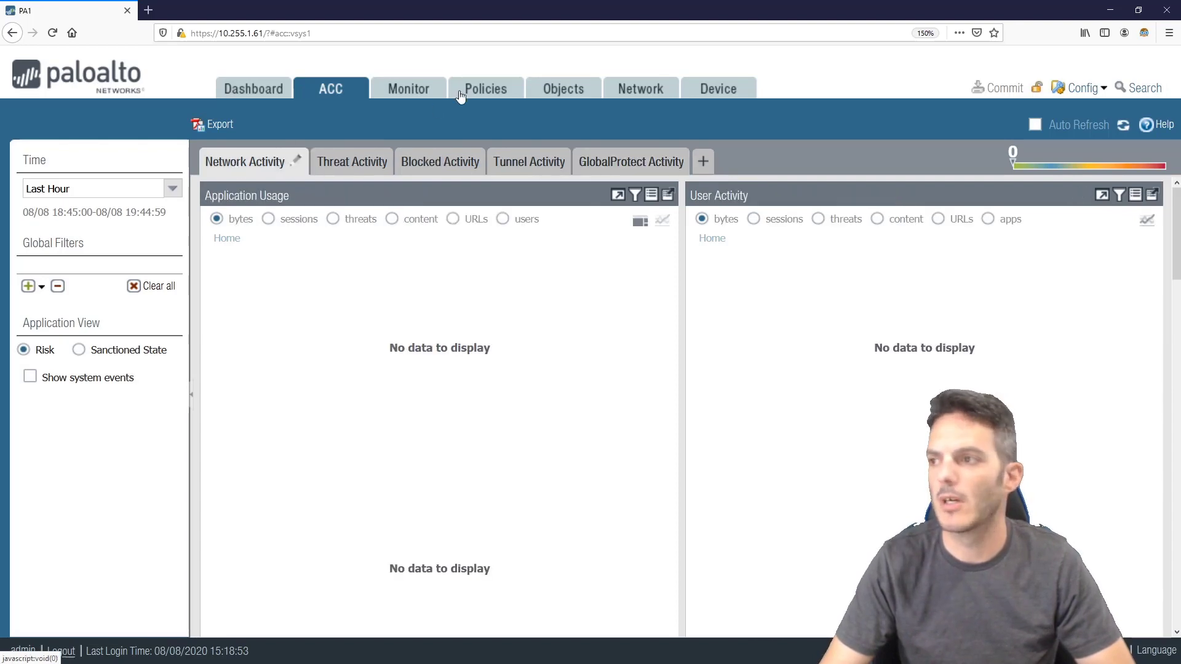
left_click(418, 93)
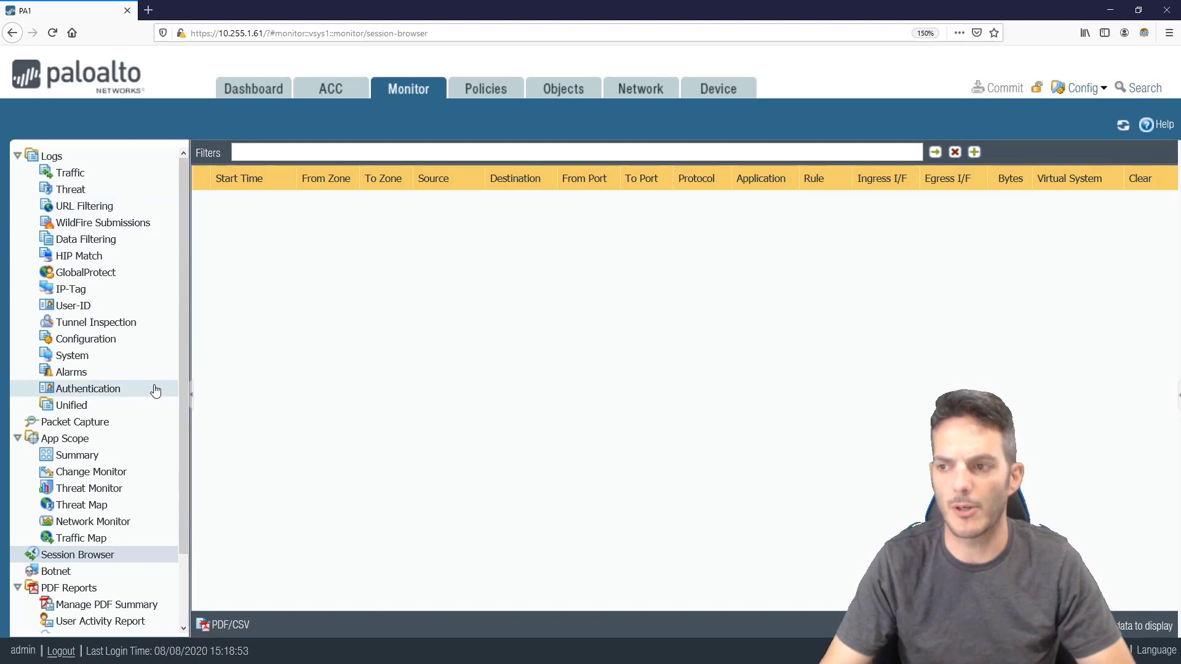
left_click(135, 177)
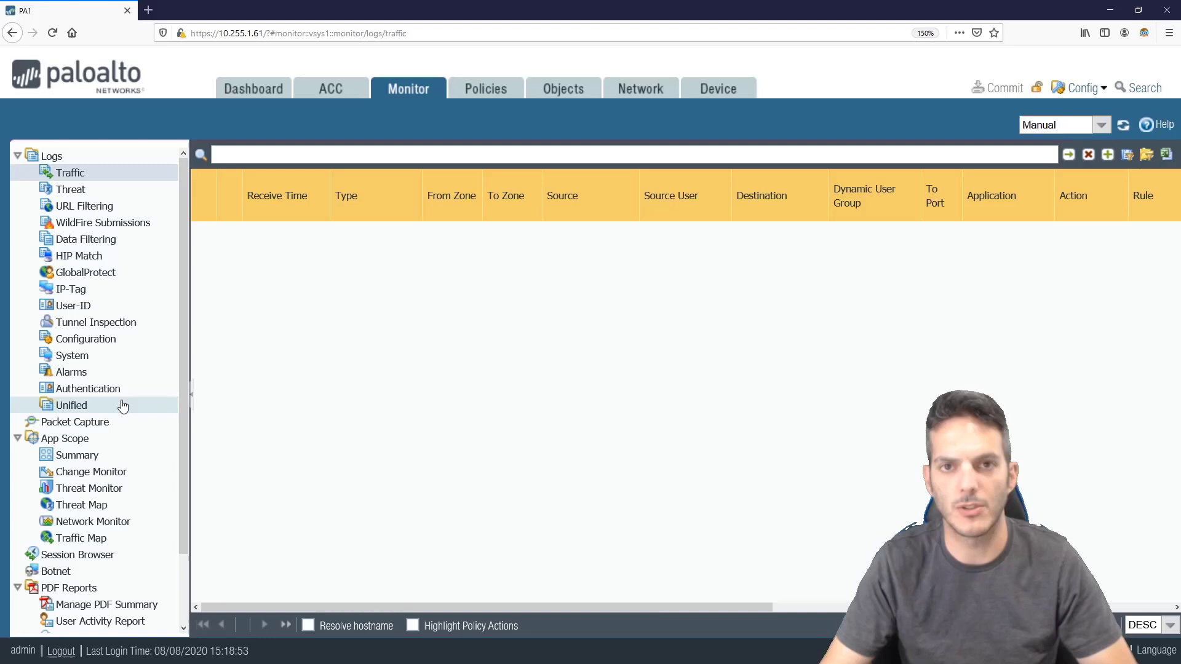
left_click(112, 556)
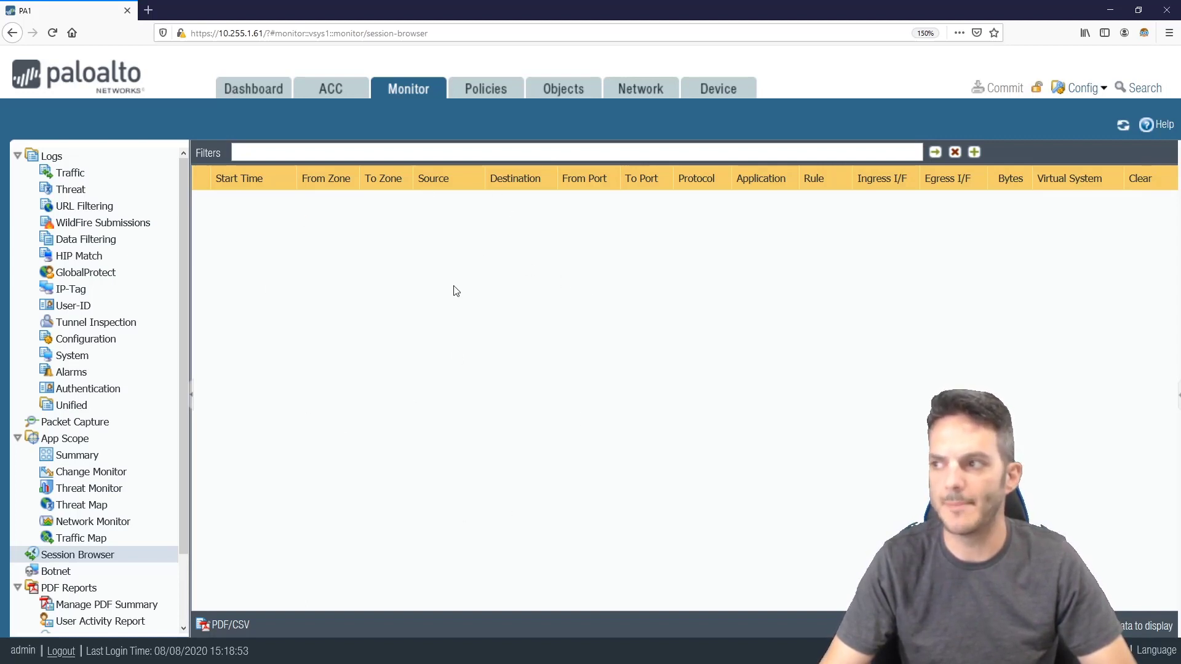
View the Security, NAT and SD-WAN policy rulebases under Policies
left_click(483, 102)
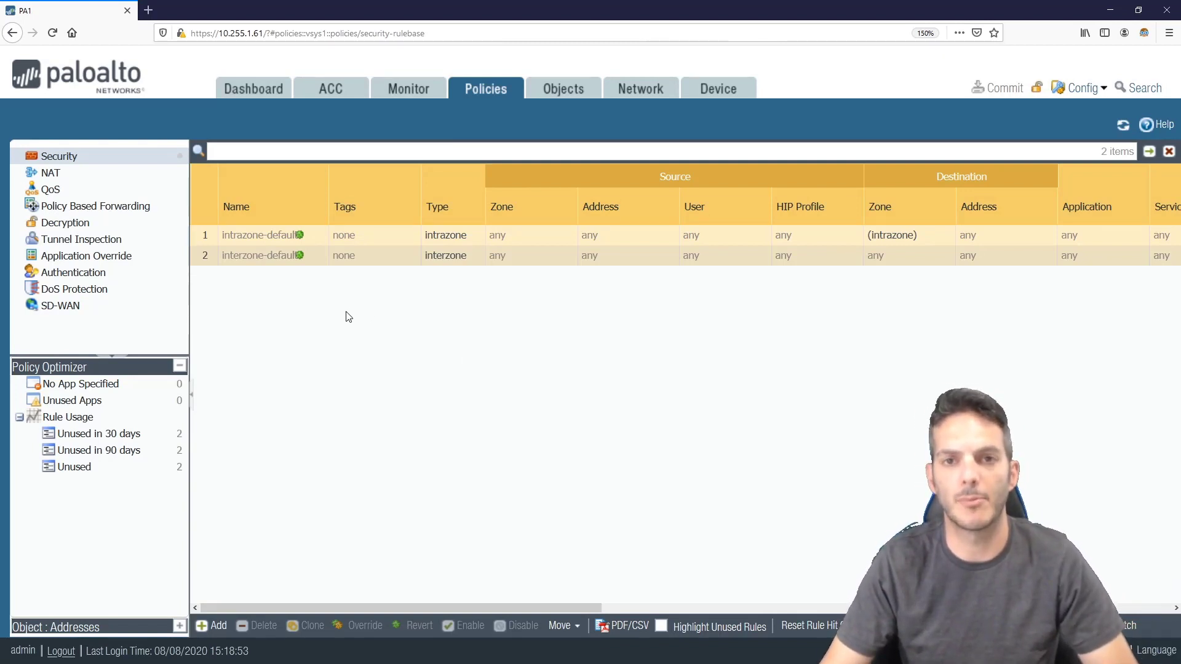
left_click(88, 175)
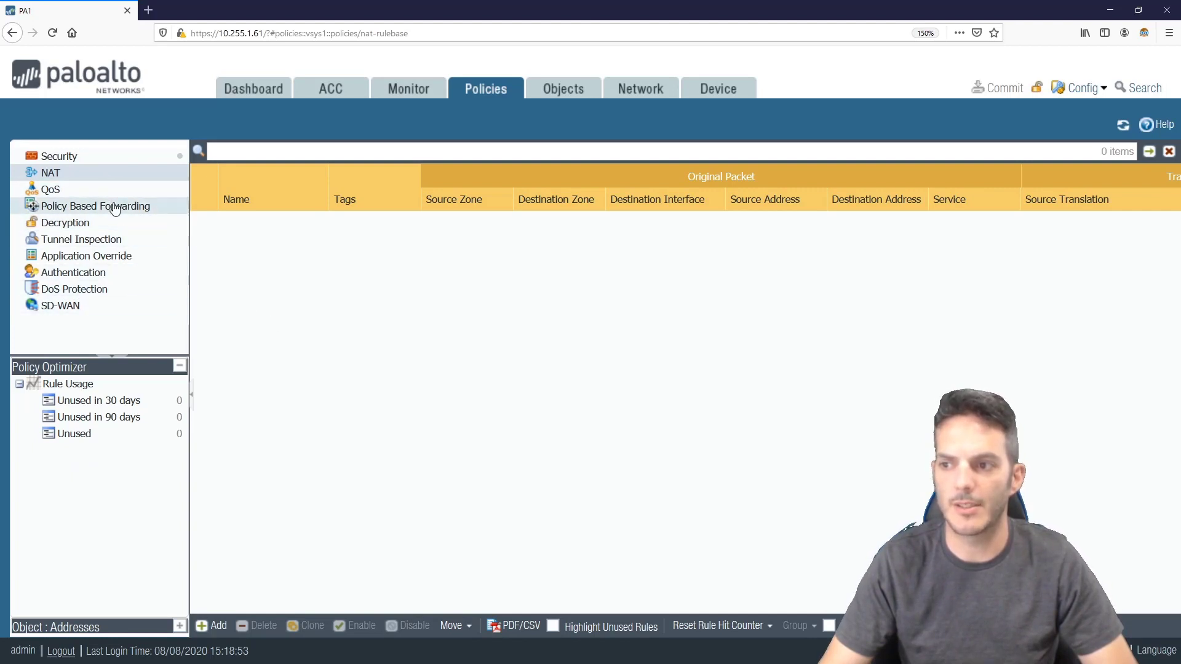
left_click(103, 310)
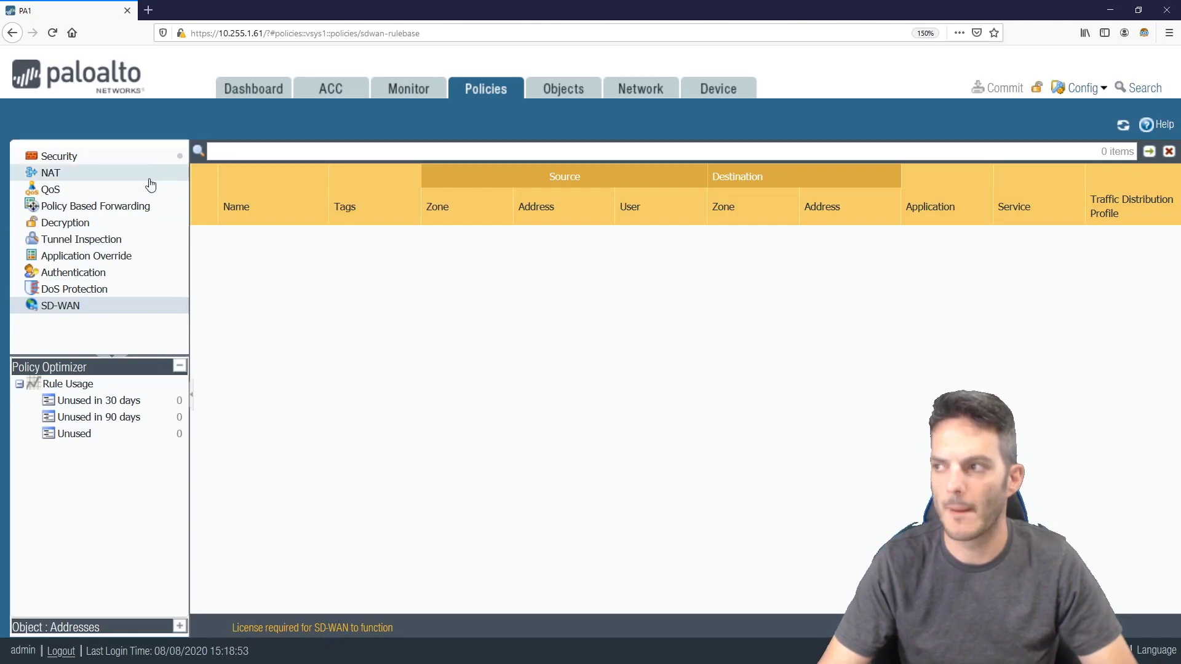
On the Objects tab, collapse GlobalProtect, Custom Objects, Security Profiles, Decryption and SD-WAN Link Management
left_click(545, 93)
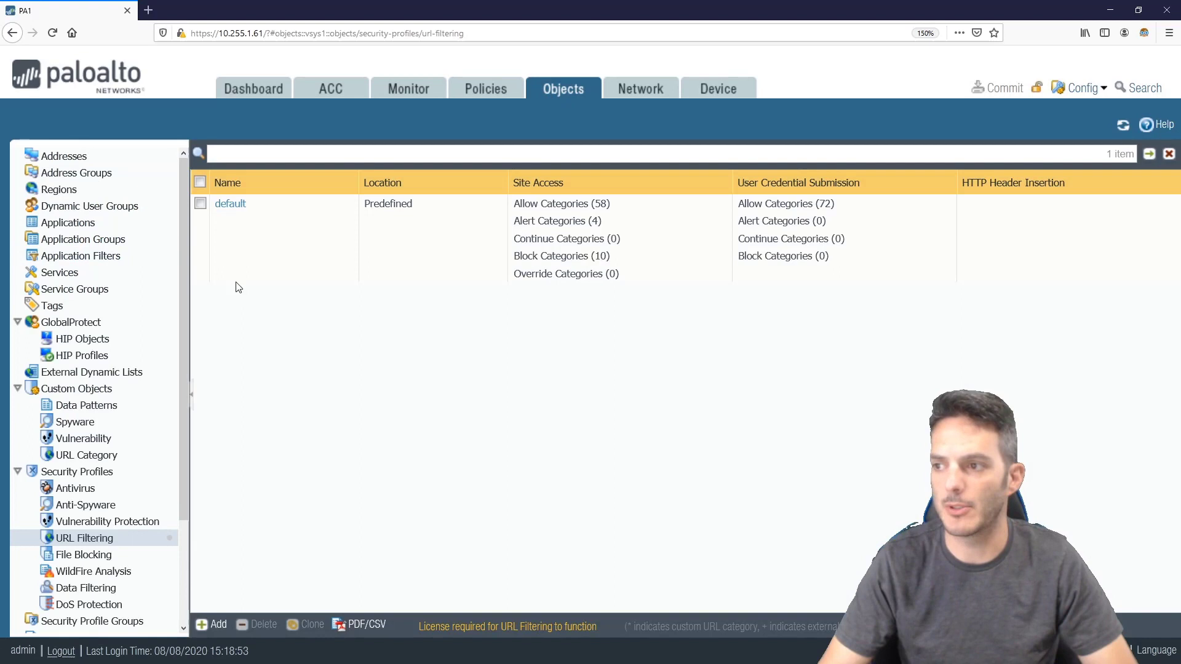
left_click(18, 324)
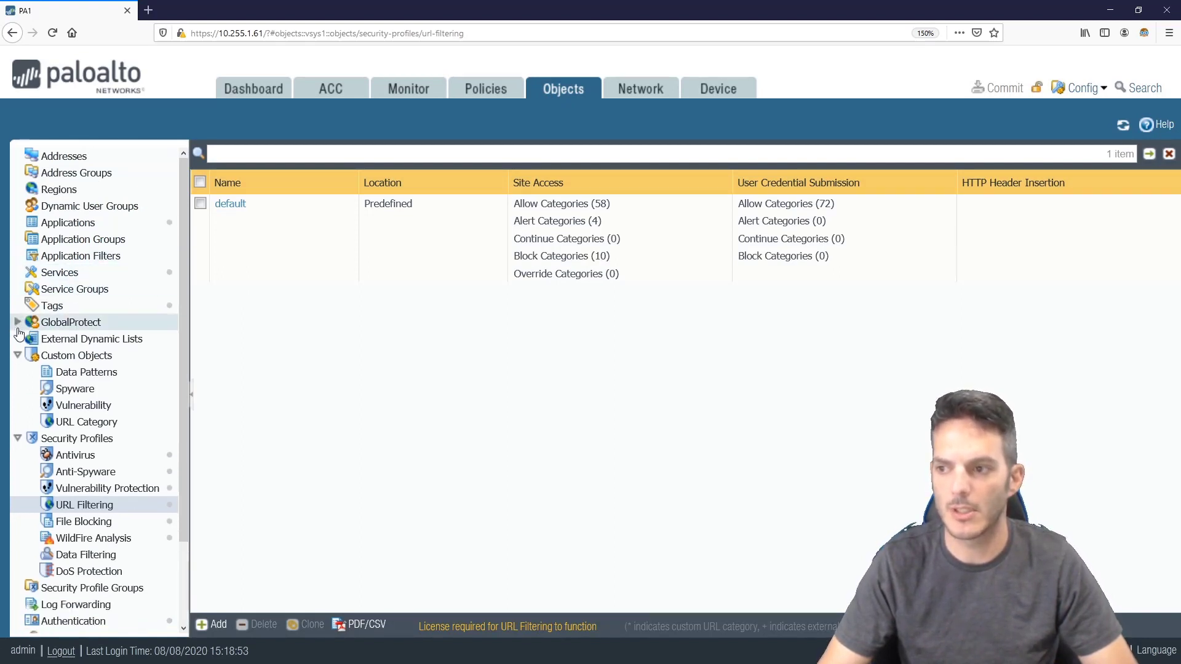
left_click(15, 360)
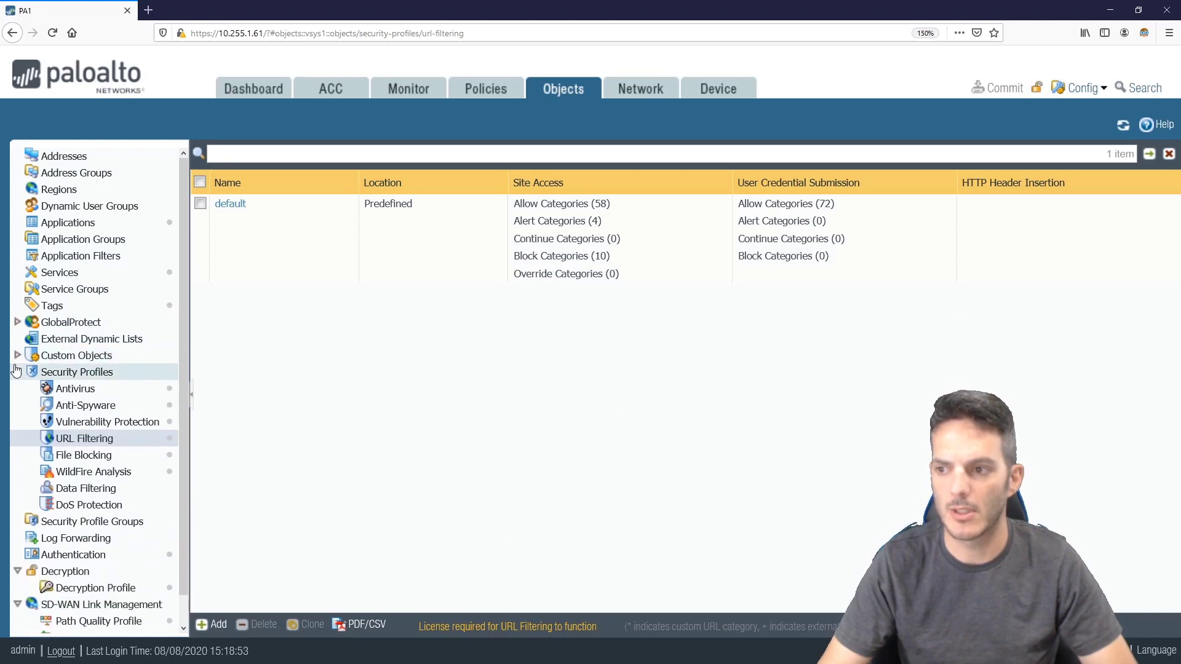
left_click(15, 366)
left_click(17, 438)
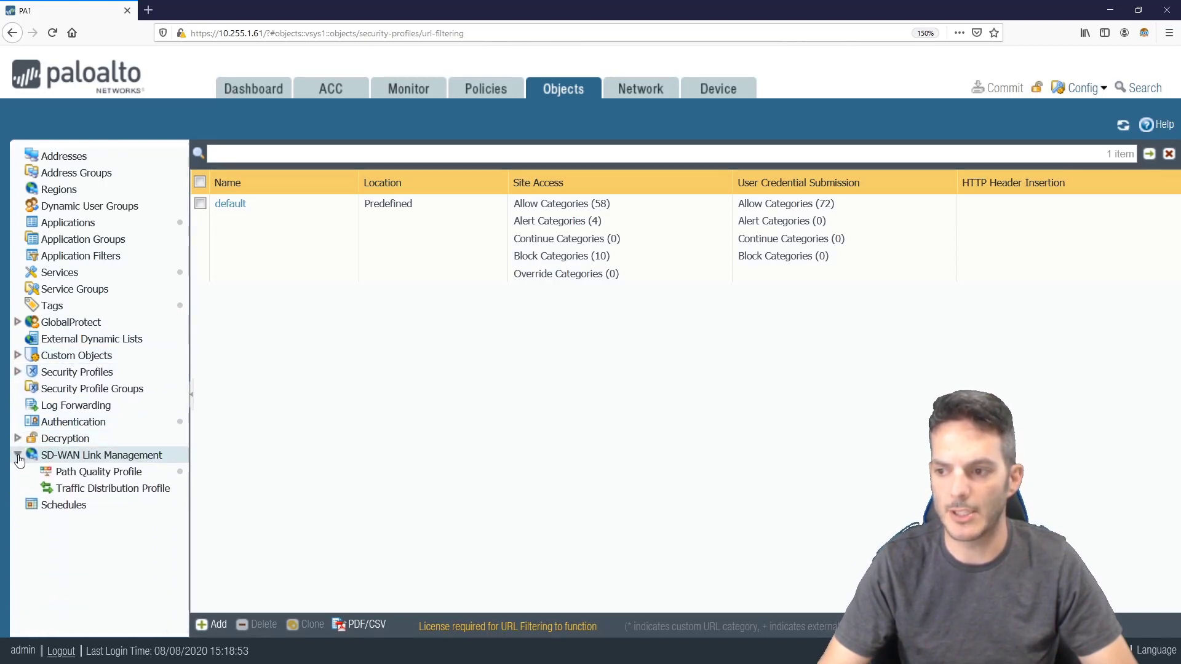
left_click(18, 456)
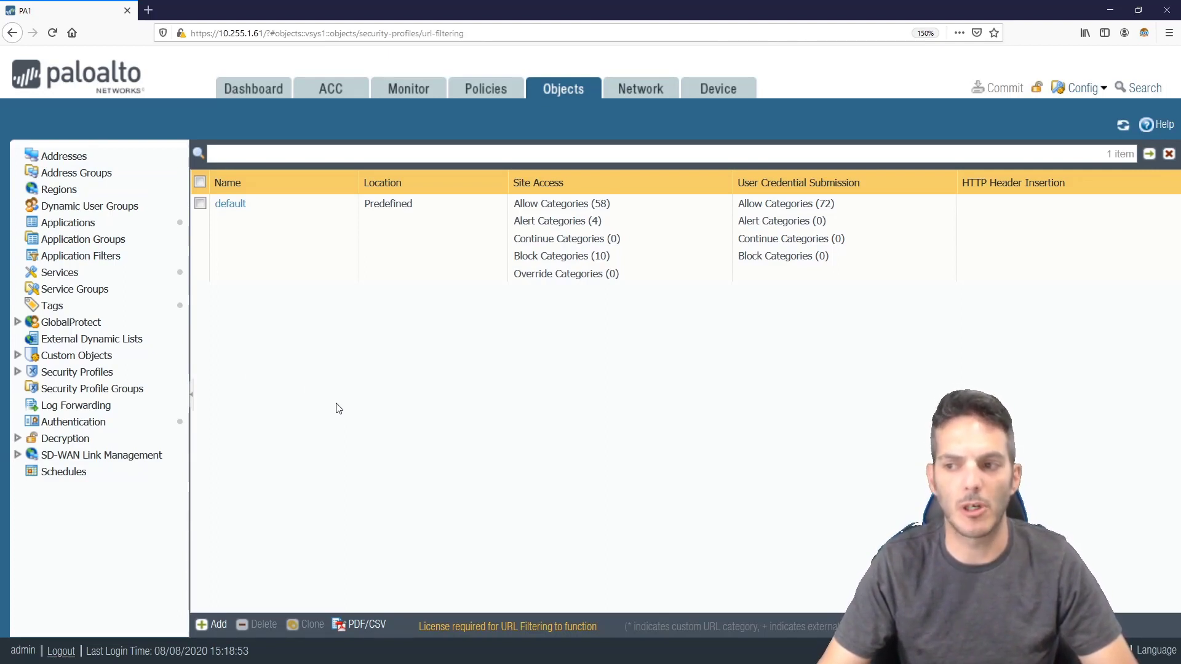
Expand Security Profiles and show the default Antivirus profile
left_click(18, 372)
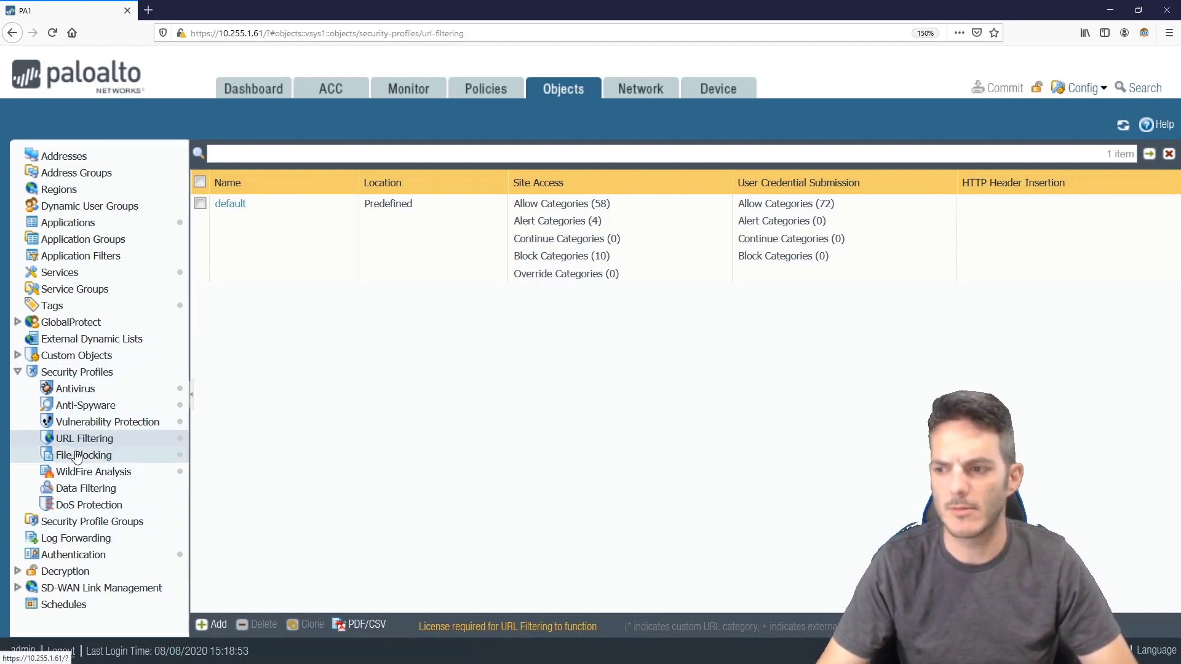
left_click(17, 373)
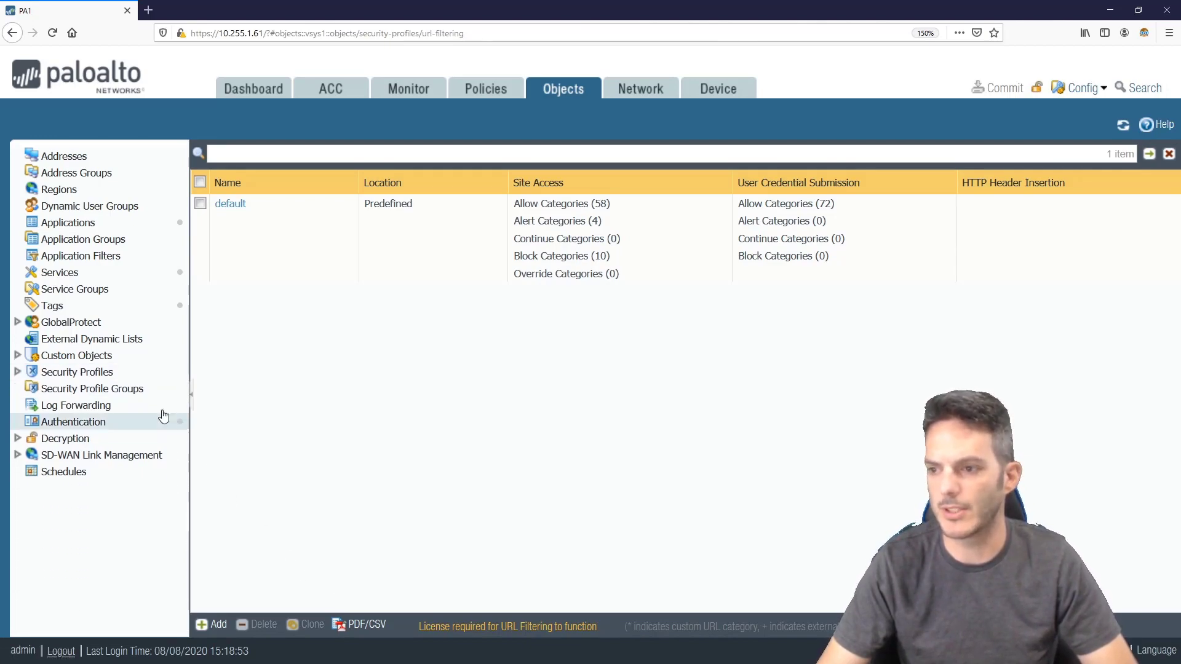
left_click(17, 372)
left_click(92, 390)
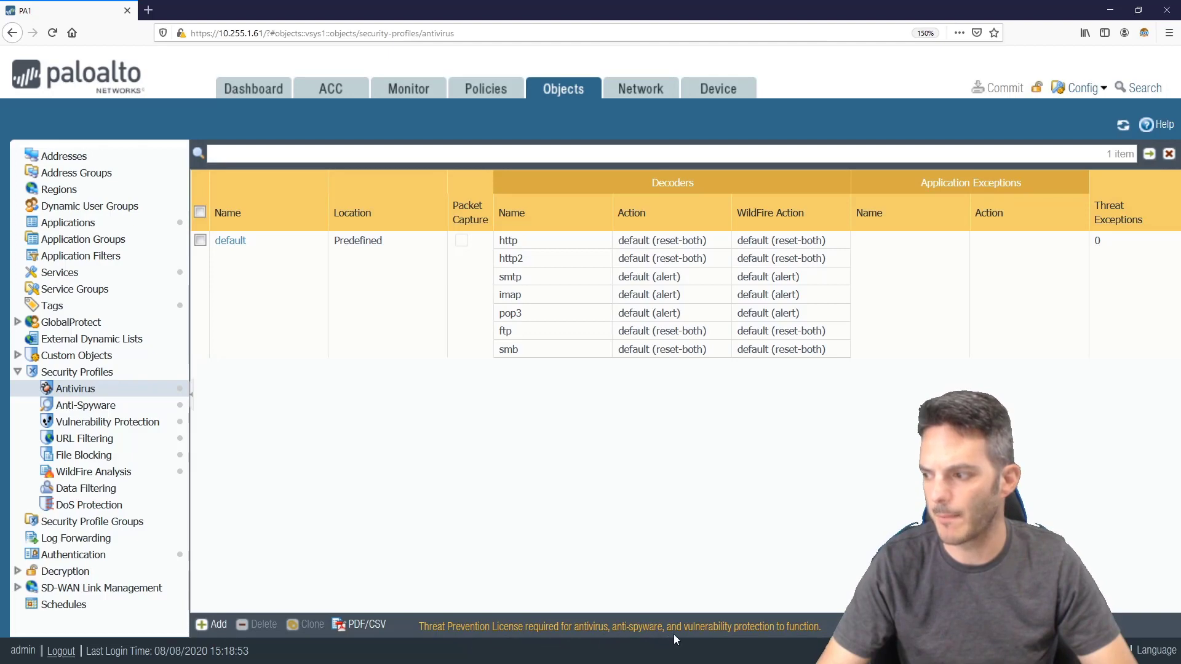
Review Anti-Spyware, Vulnerability, URL Filtering, File Blocking, WildFire and Data Filtering, then SD-WAN Path Quality Profiles
left_click(123, 412)
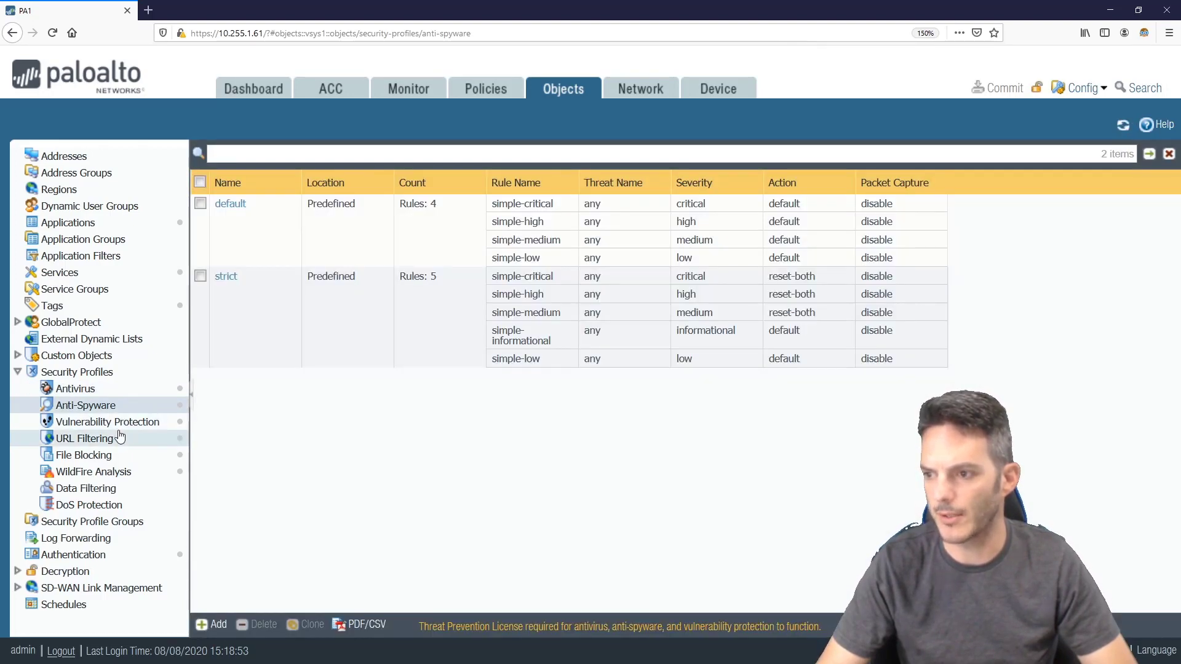
left_click(120, 429)
left_click(103, 439)
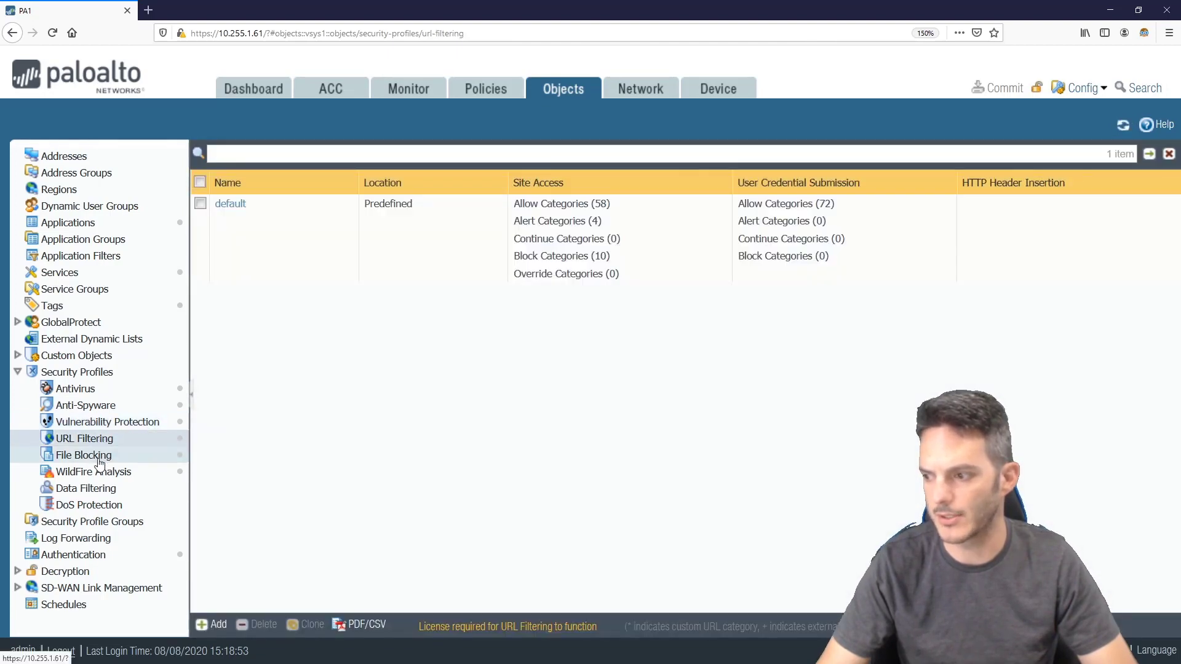
left_click(100, 461)
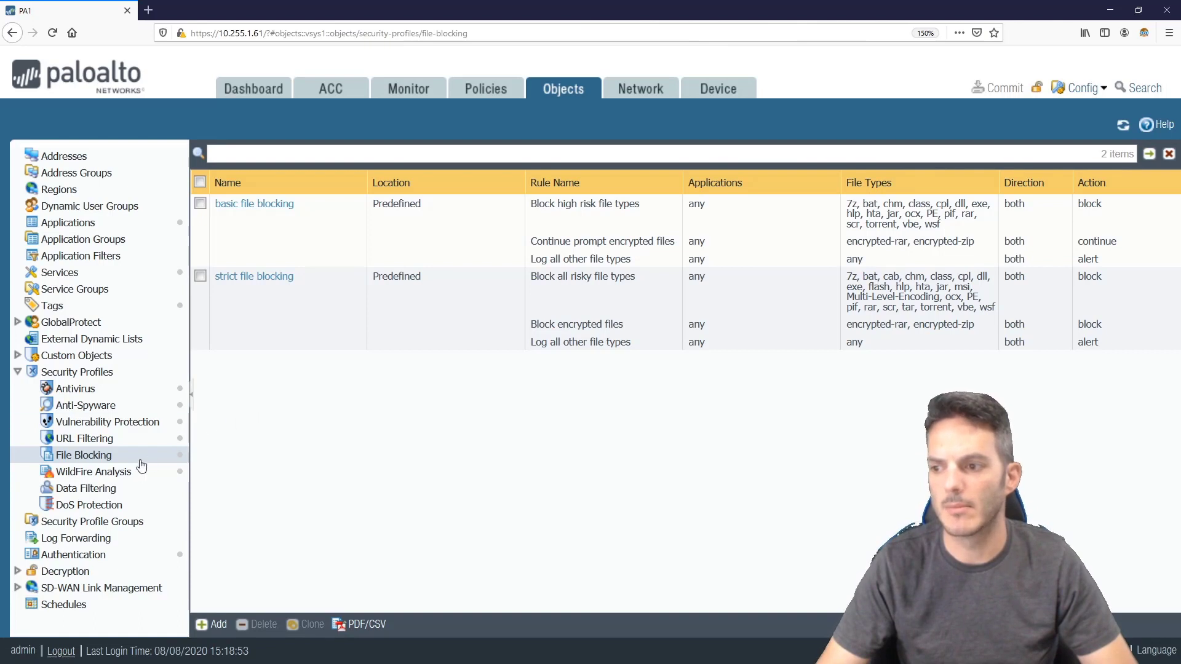
left_click(123, 472)
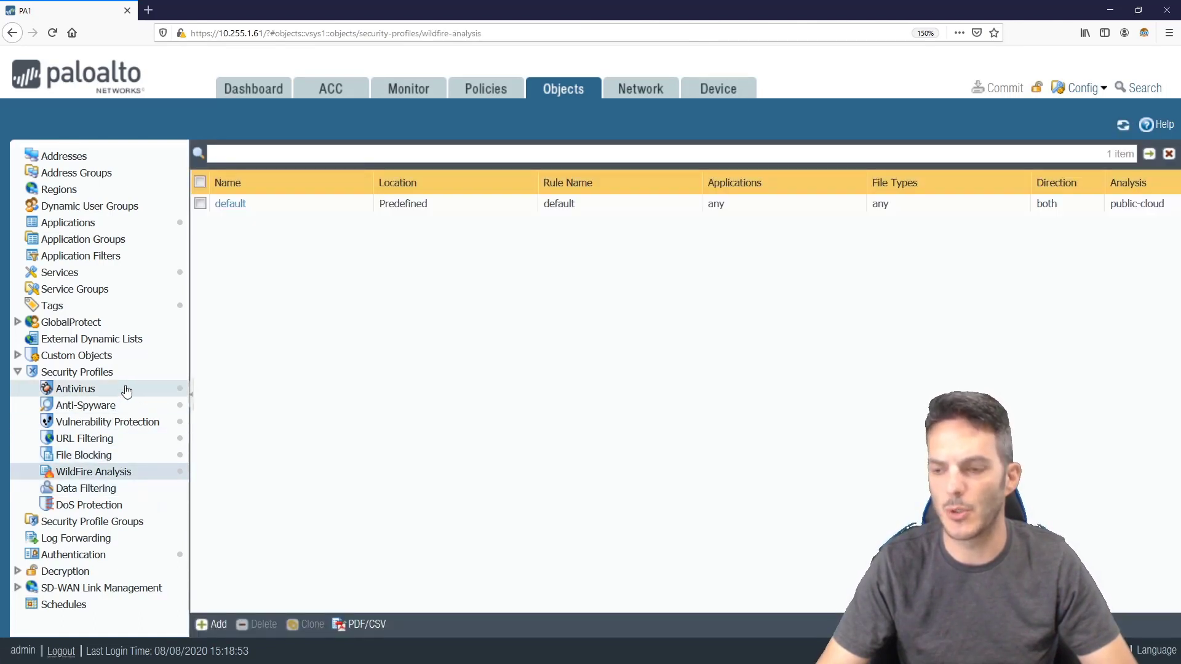
left_click(112, 489)
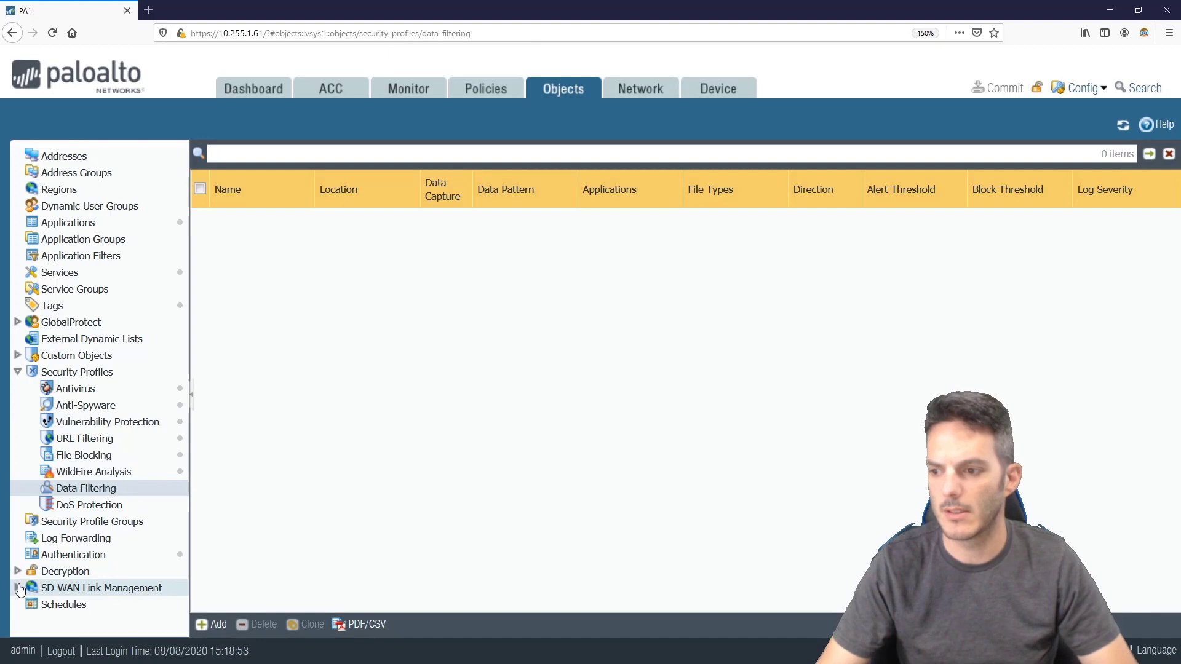
left_click(98, 588)
left_click(110, 604)
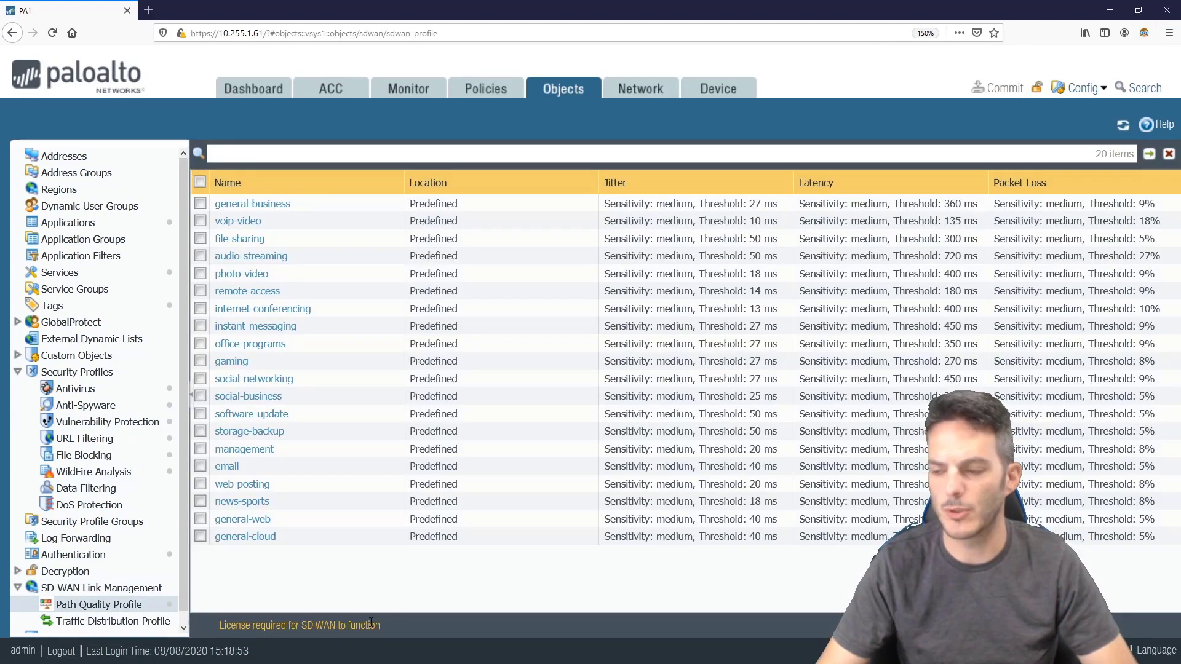
Collapse the SD-WAN Link Management node in the Objects tree
left_click(17, 587)
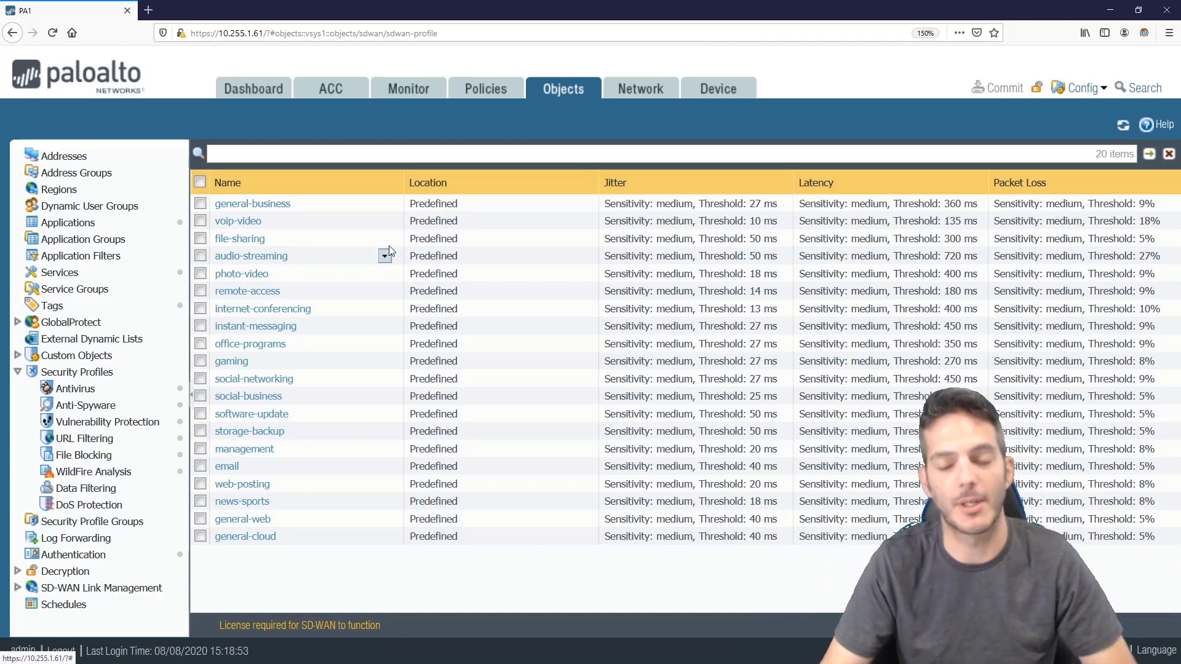
Open the Network tab's IPSec Tunnels page and collapse the GlobalProtect and Network Profiles nodes
left_click(635, 92)
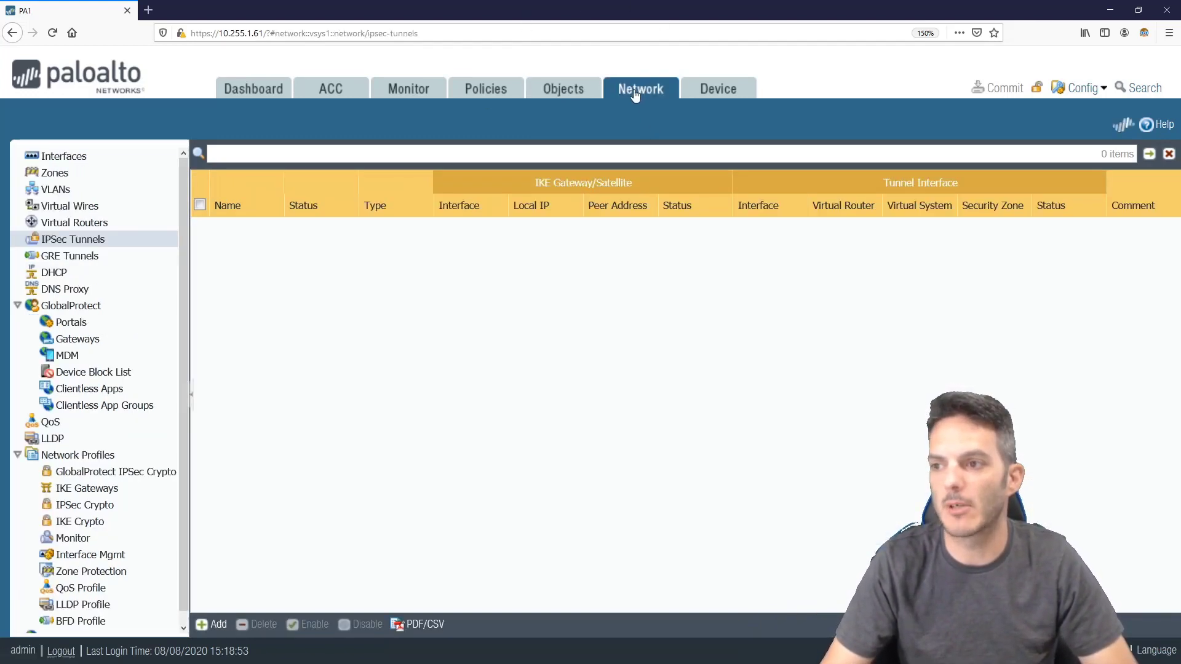
left_click(15, 307)
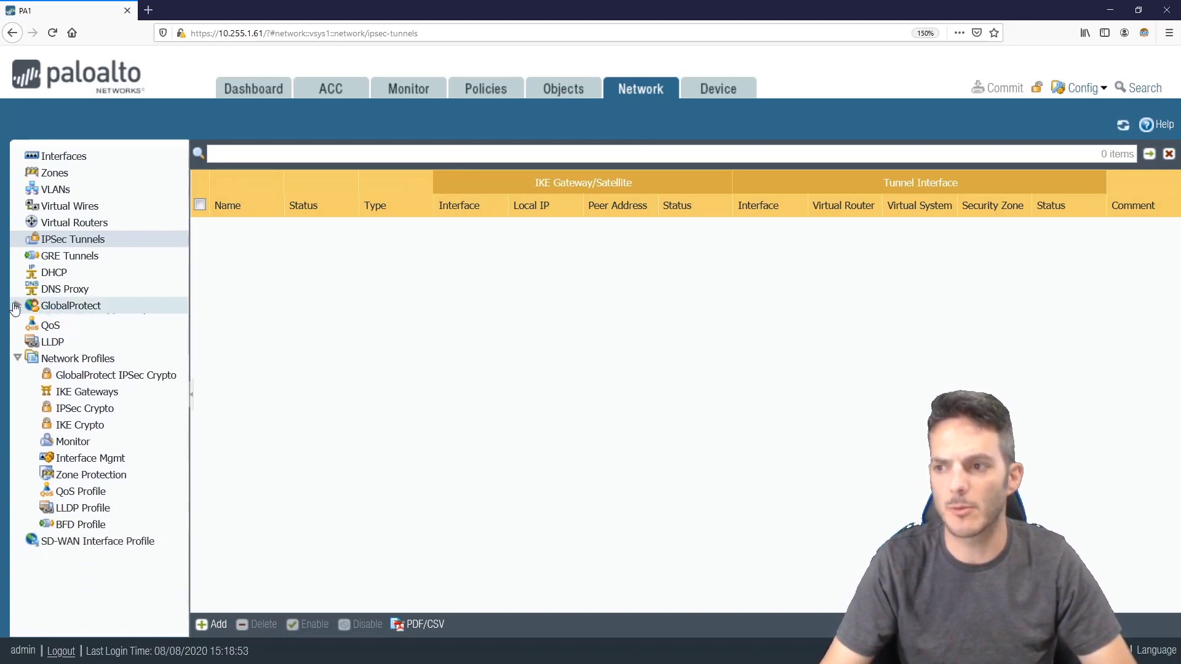
left_click(16, 356)
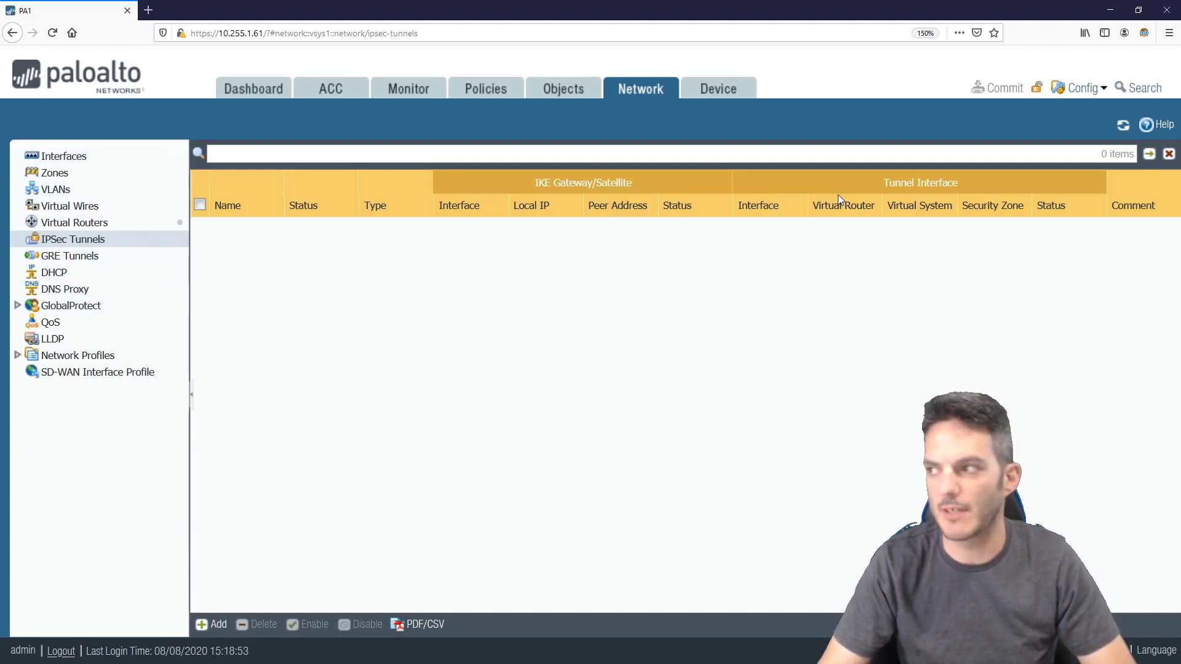
Review Device > Setup > Management and collapse Certificate Management, Server Profiles and Local User Database
left_click(729, 89)
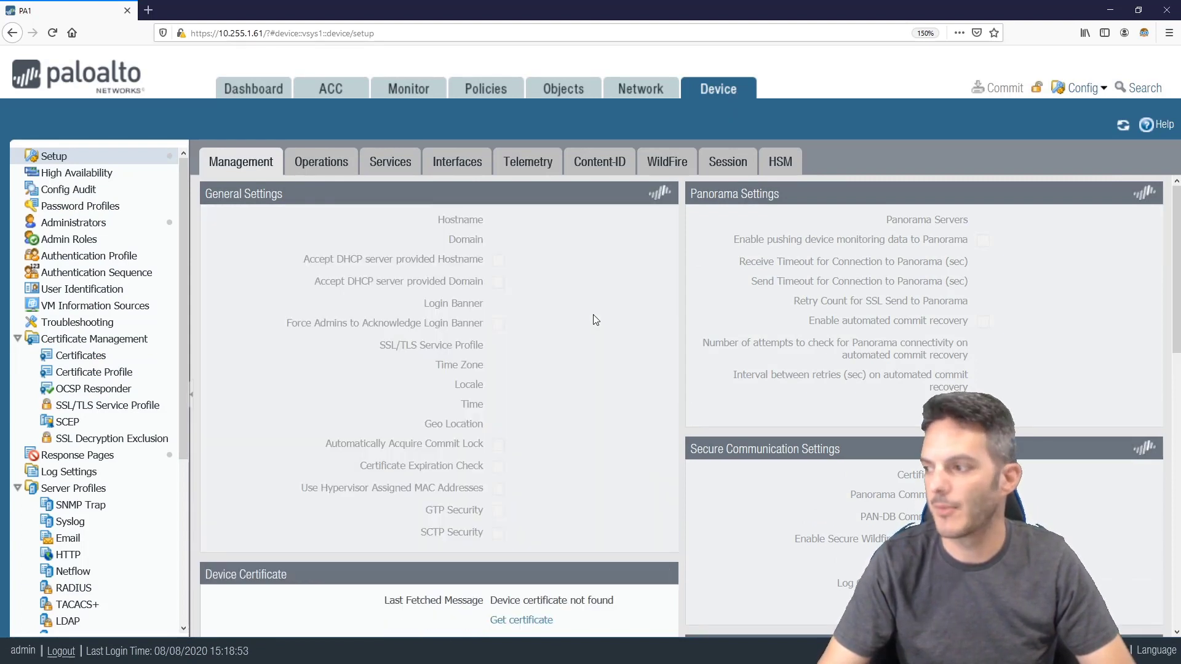
scroll(596, 319, "down", 2)
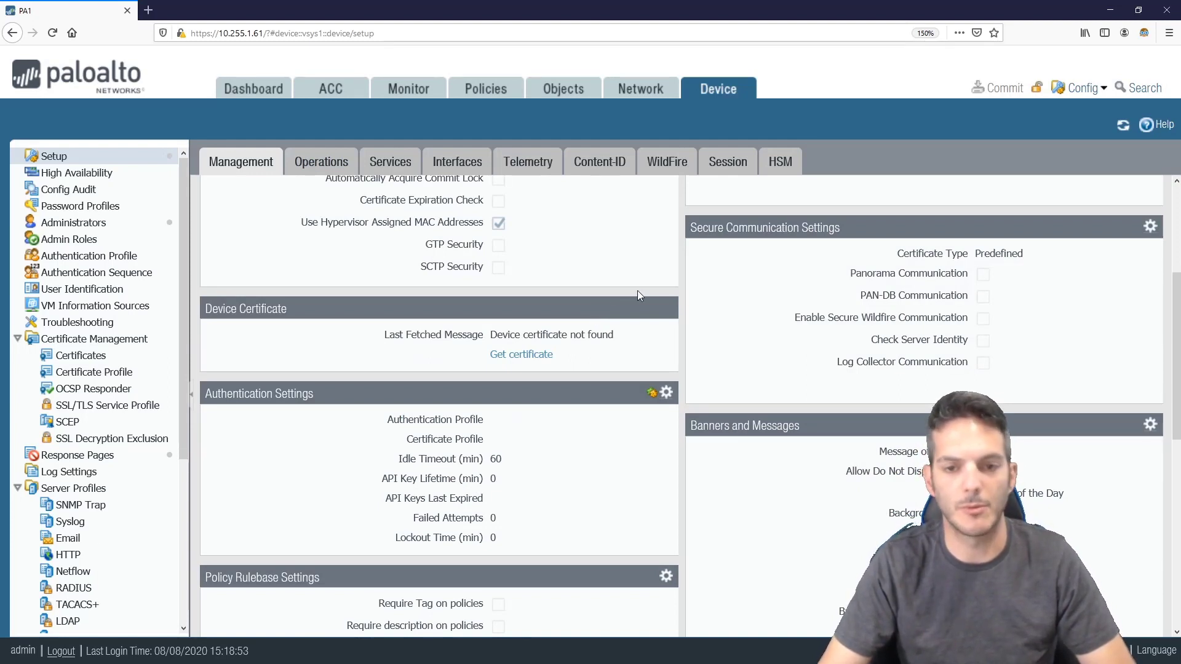
left_click(16, 340)
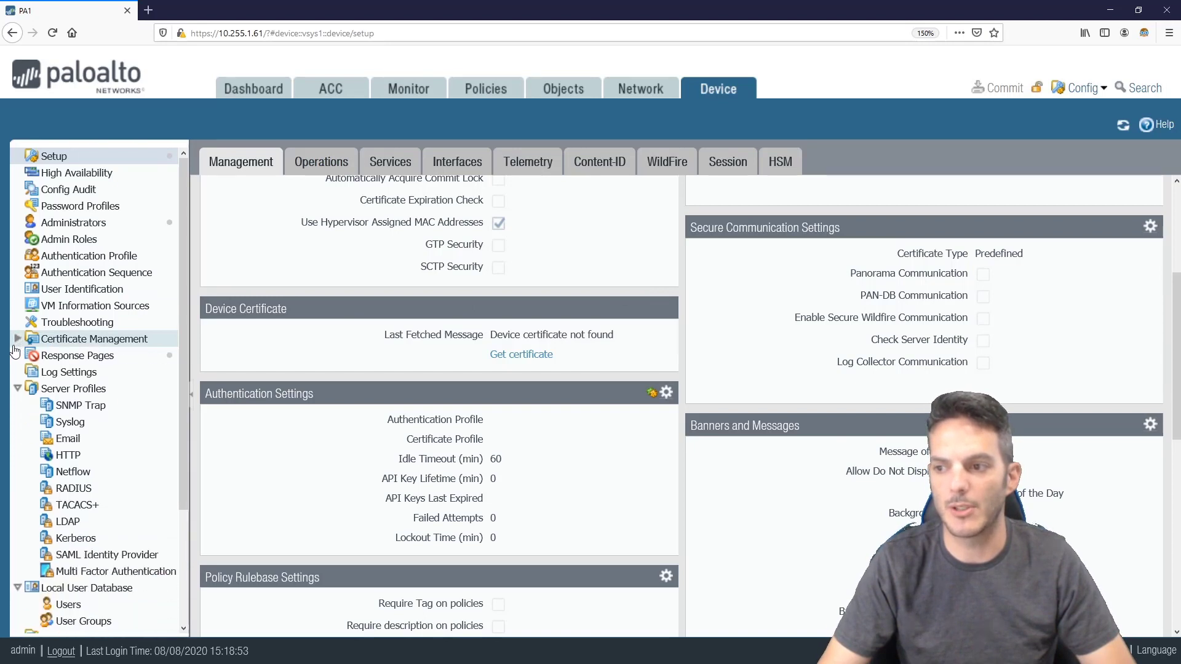
left_click(16, 390)
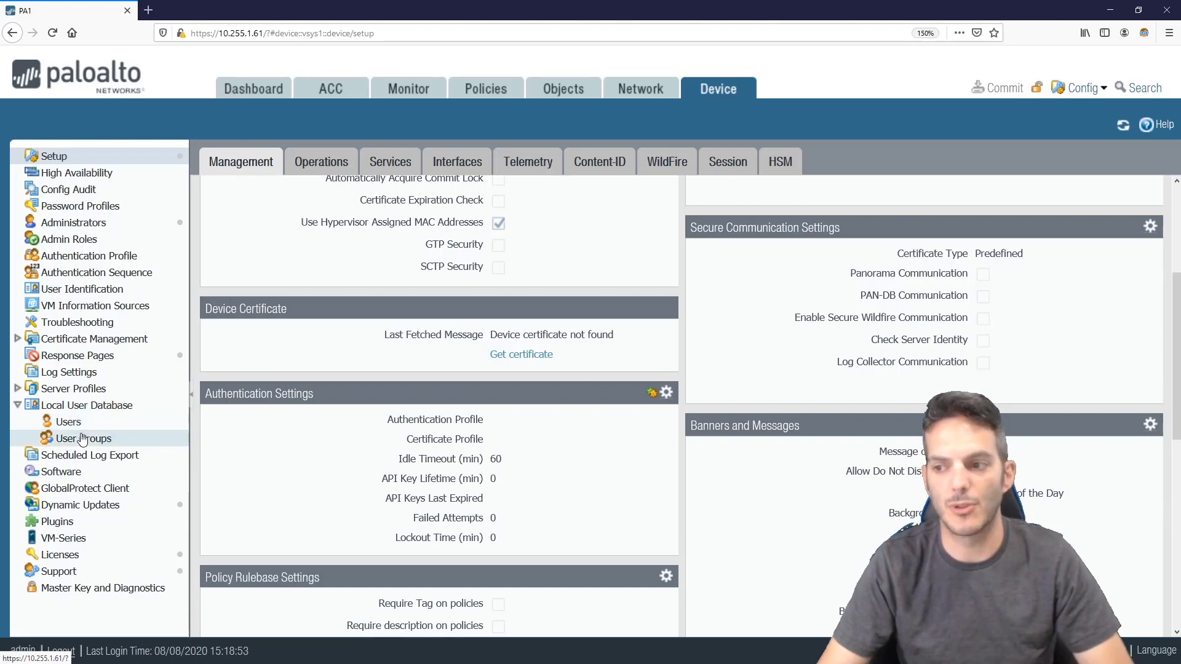
left_click(18, 406)
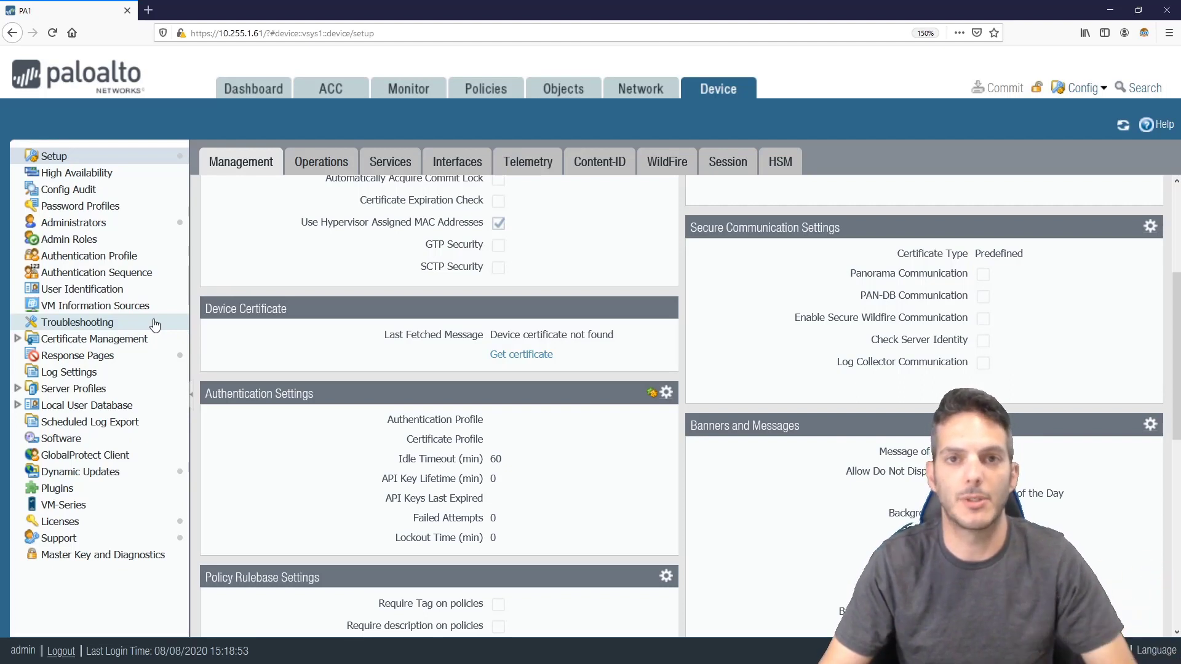
Add a new administrator with a chosen username and authentication profile None
left_click(91, 229)
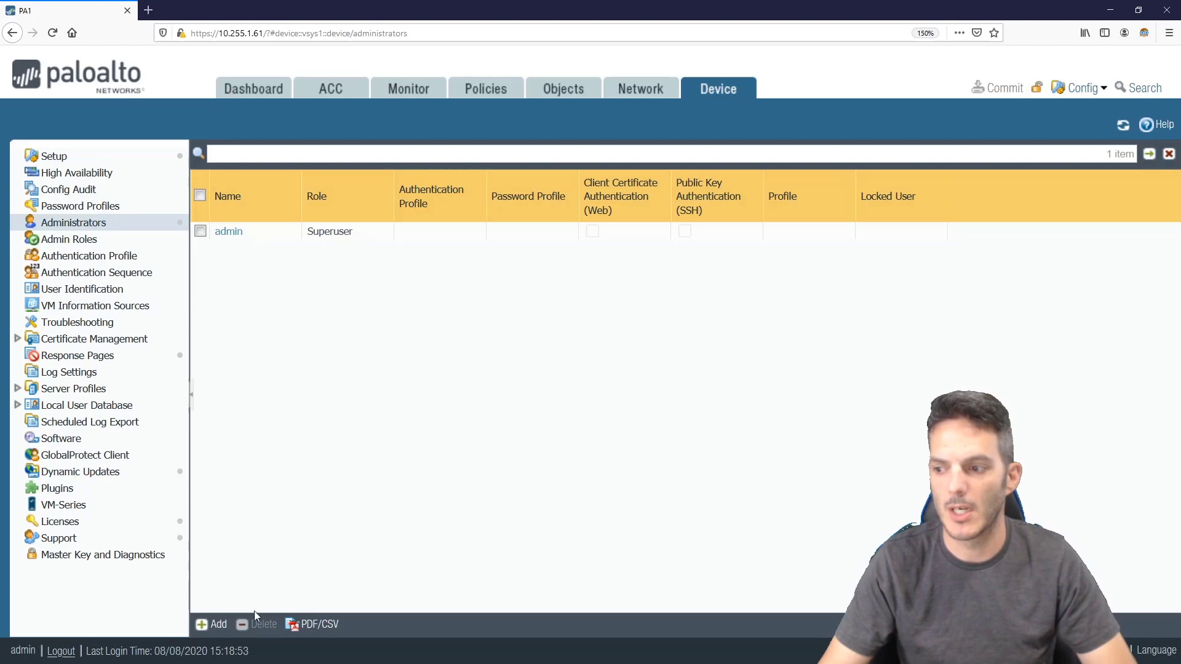
left_click(220, 621)
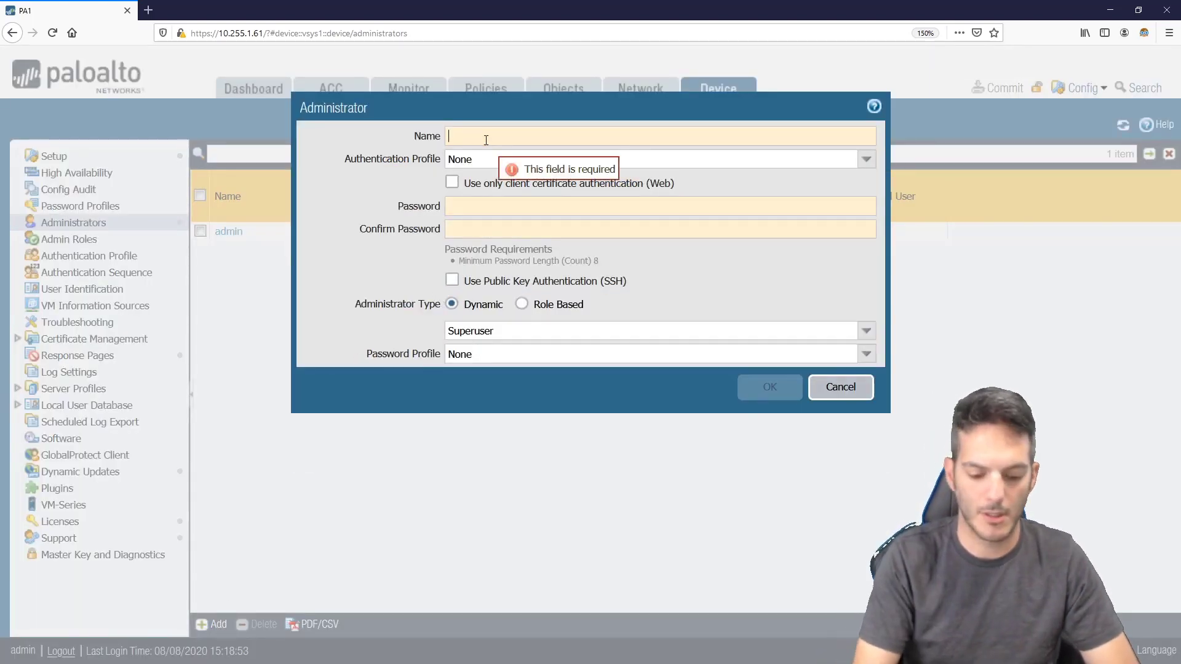
type("rriker")
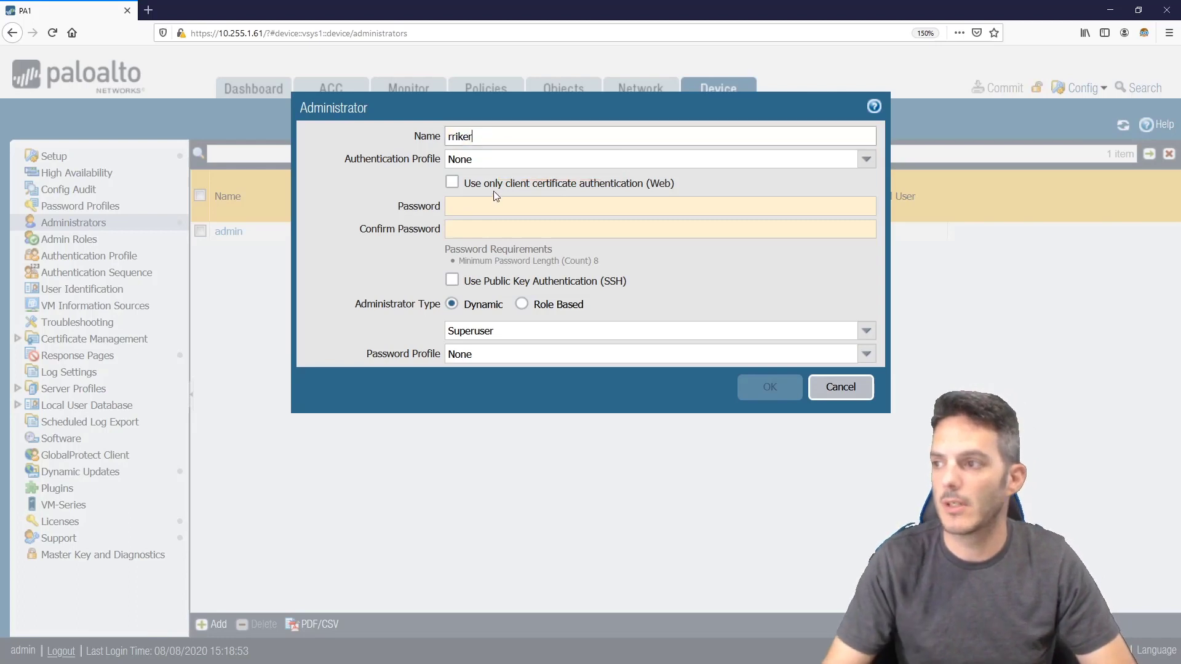
left_click(865, 157)
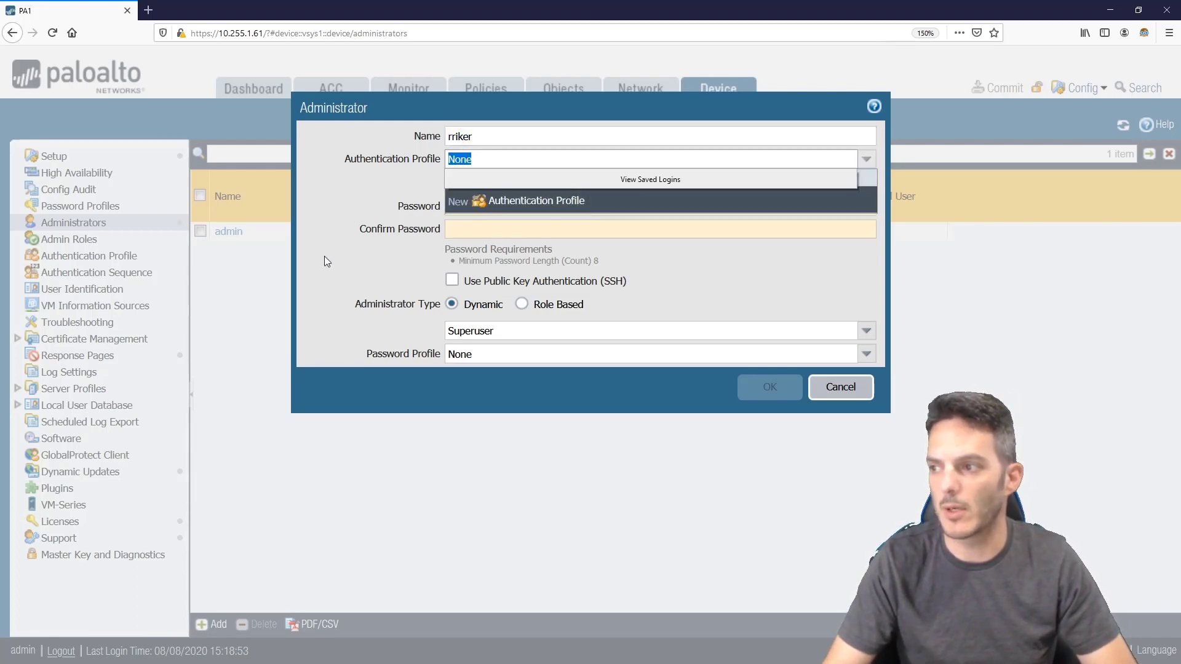
left_click(339, 279)
Enter and confirm the account password, then save the new Superuser administrator
left_click(490, 205)
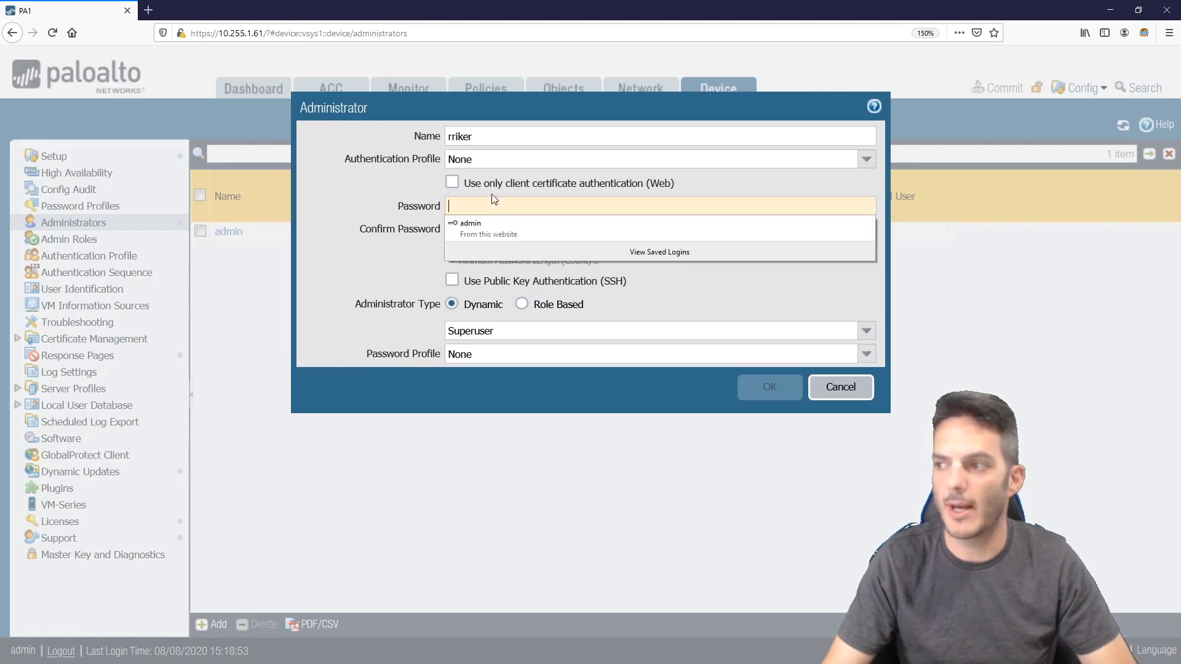
type("paloalt")
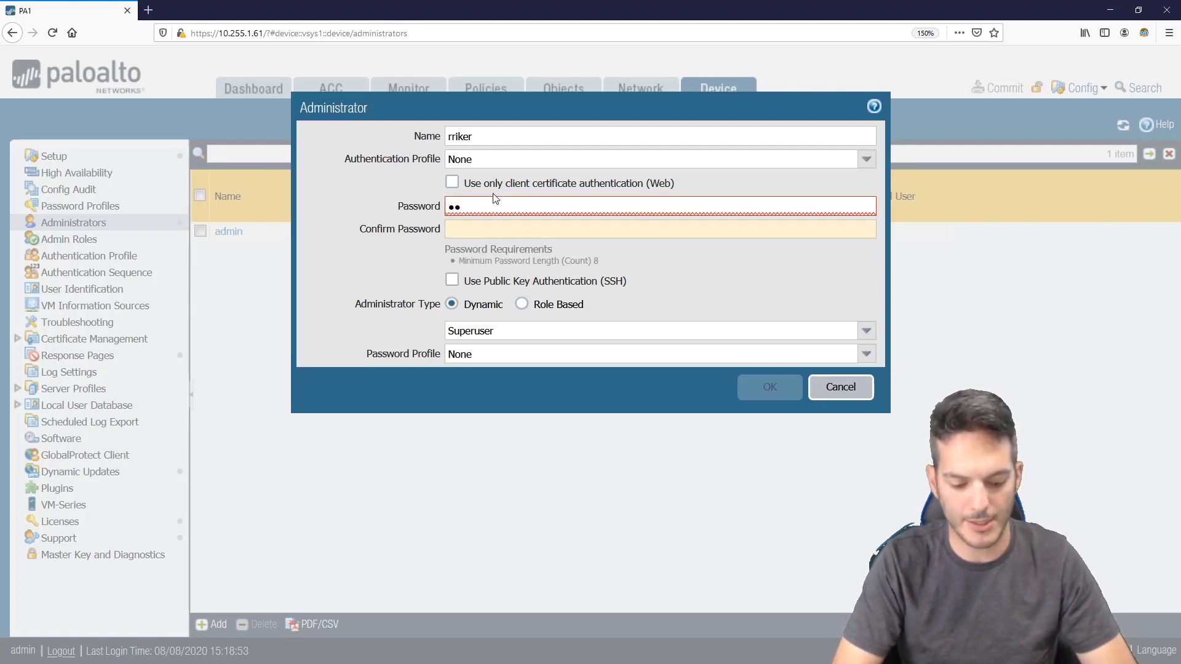
type("o")
key("Tab")
type("p")
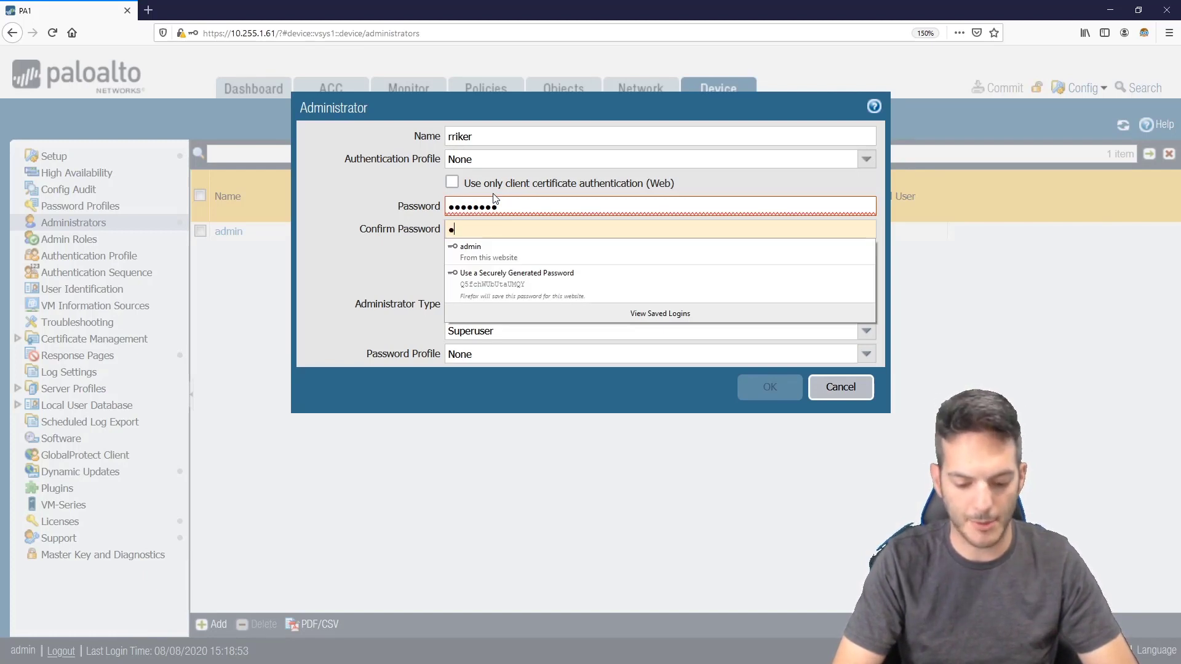
type("aloalto")
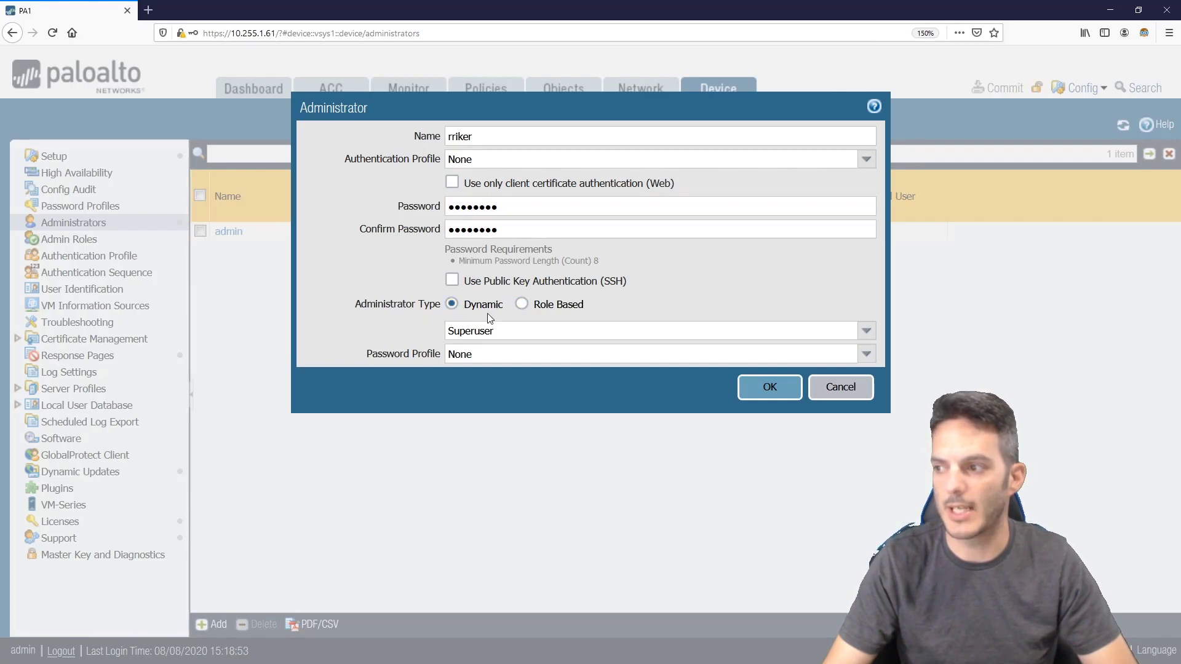
left_click(757, 386)
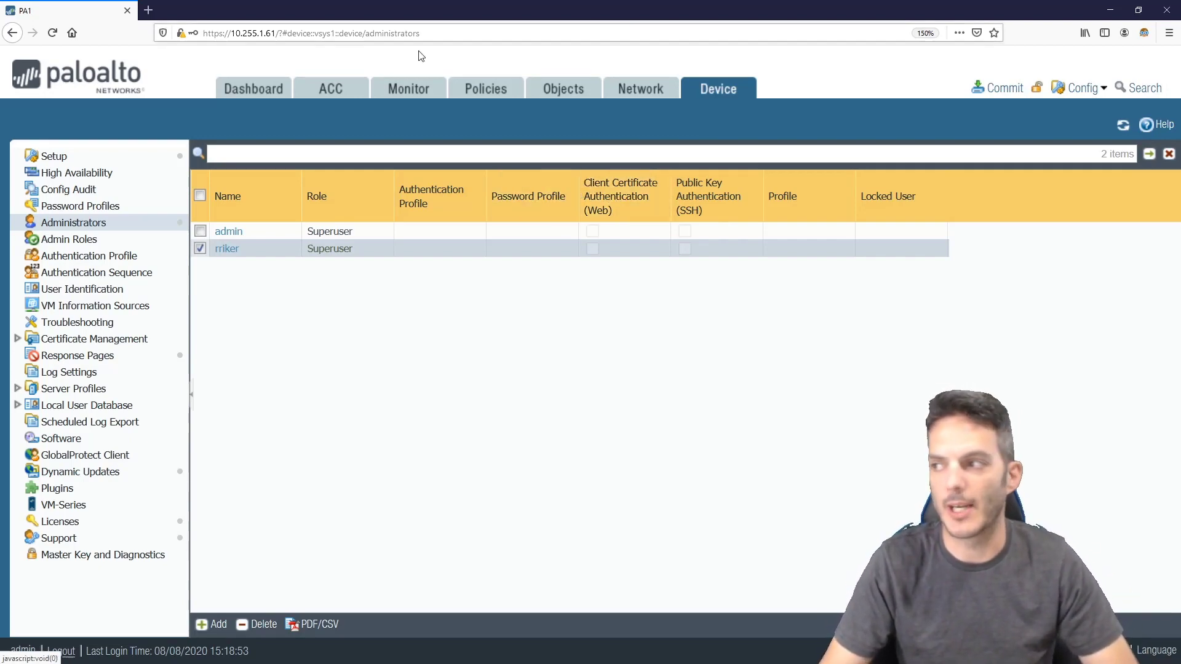
In Network > Zones, start a new zone and name it 'test'
left_click(626, 89)
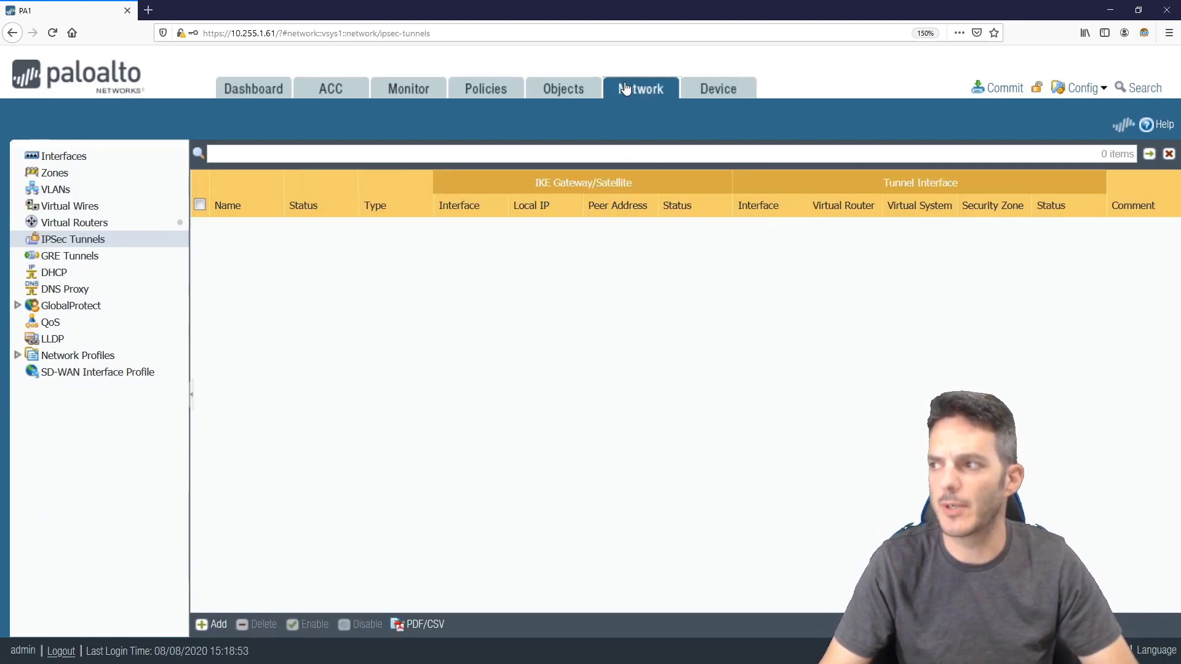
left_click(62, 174)
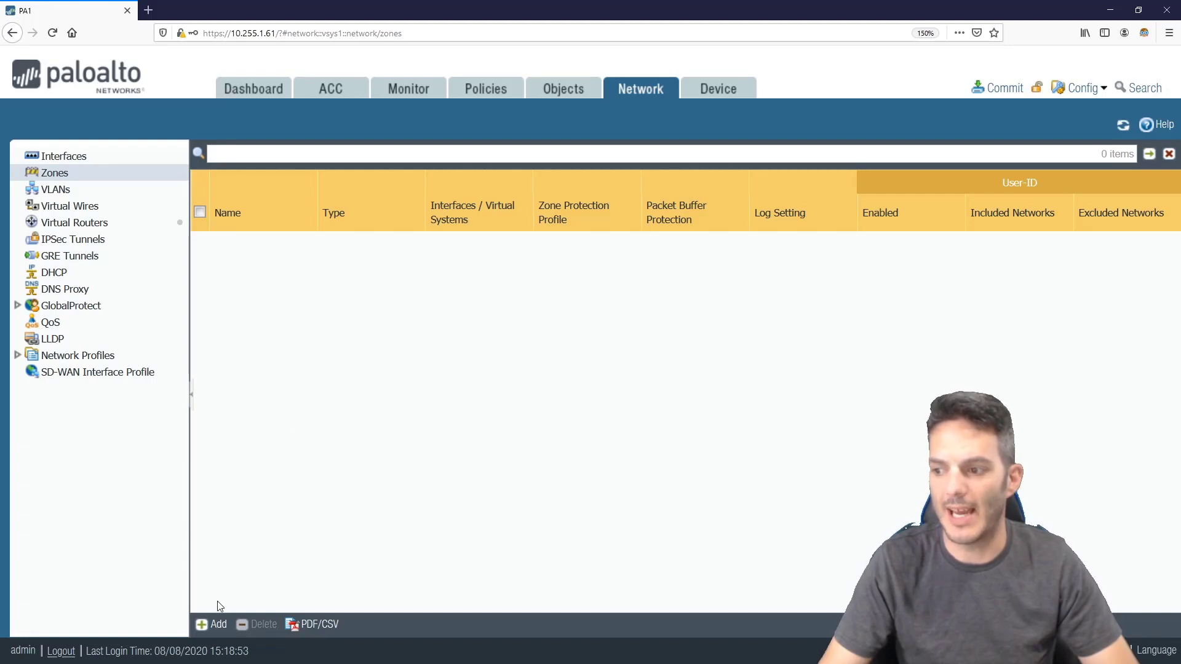
left_click(214, 624)
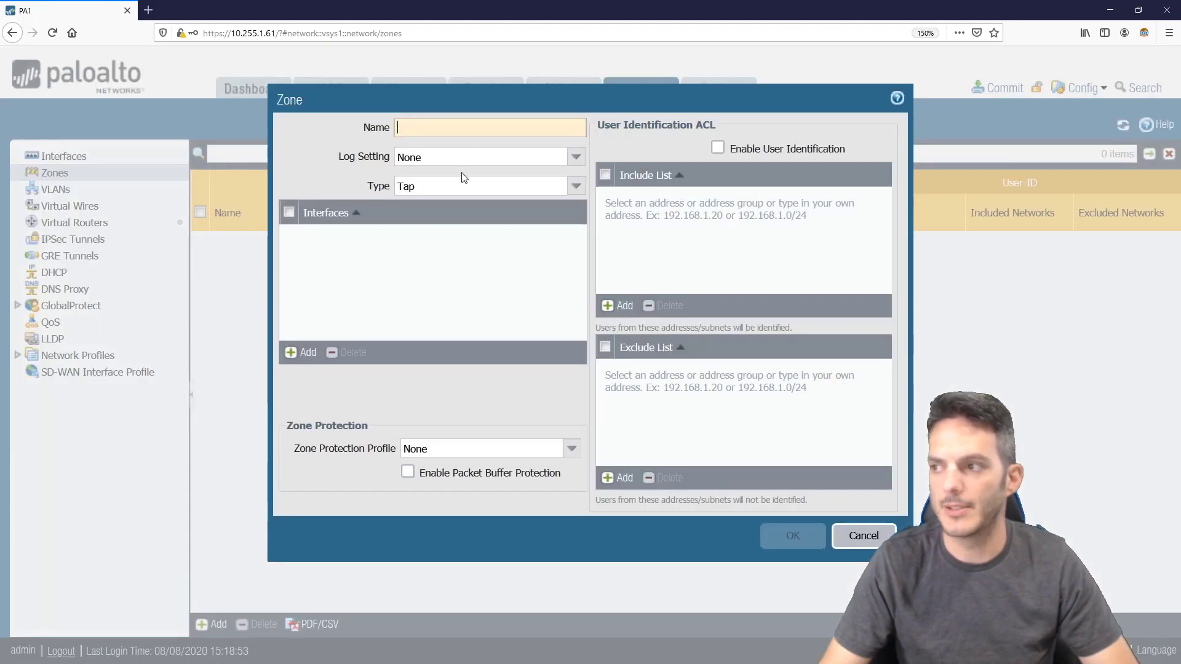
left_click(467, 131)
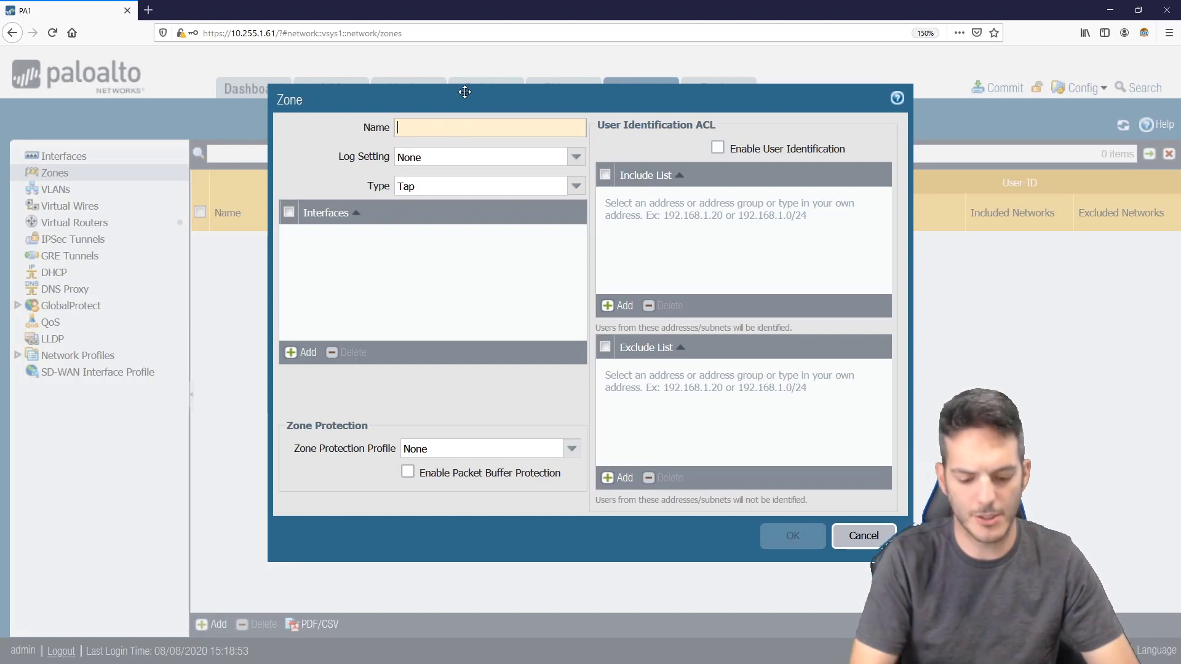
type("test")
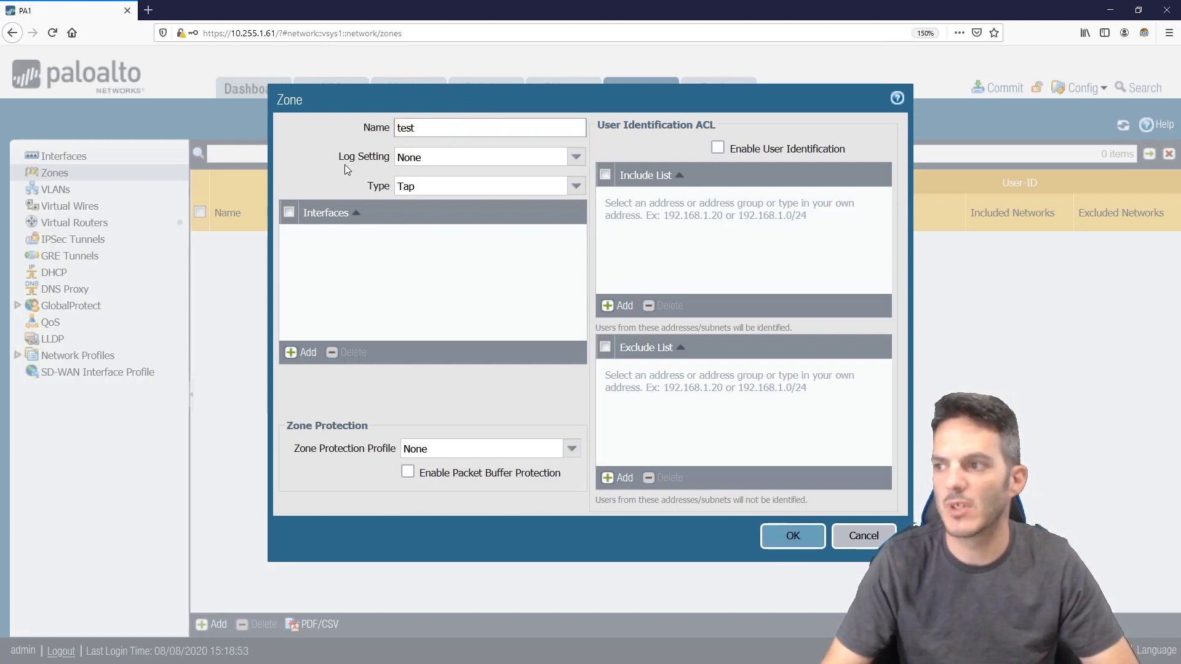
Erase the 'test' zone name and cancel the zone dialog without saving
key("Tab")
left_click(330, 175)
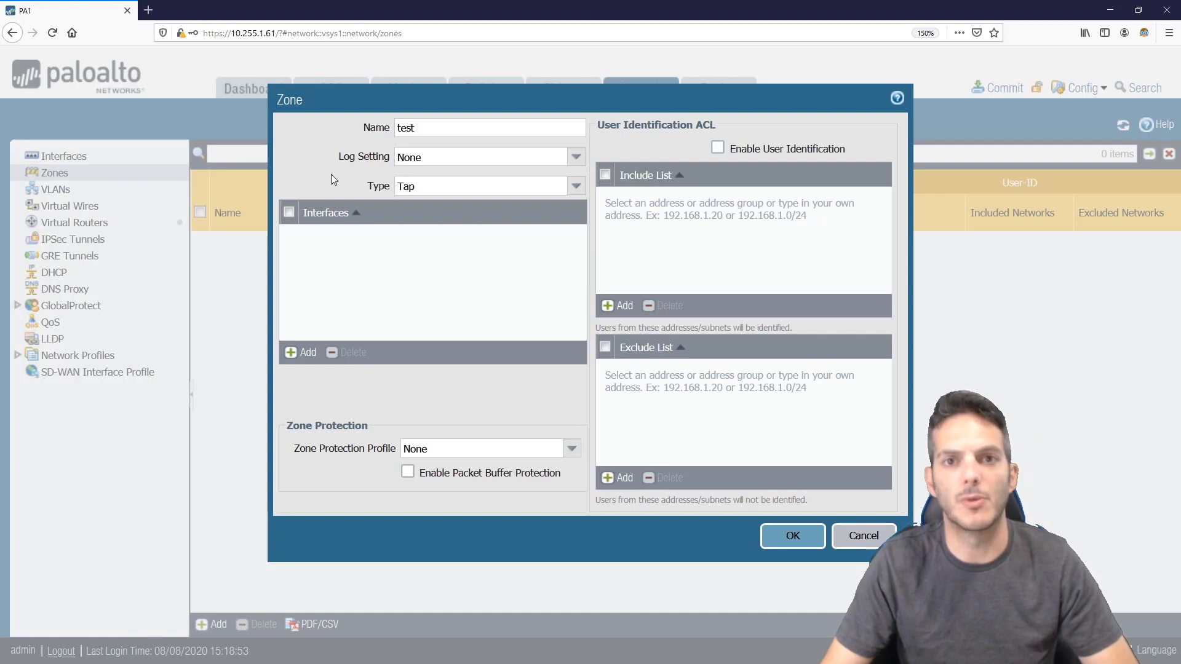
double_click(475, 135)
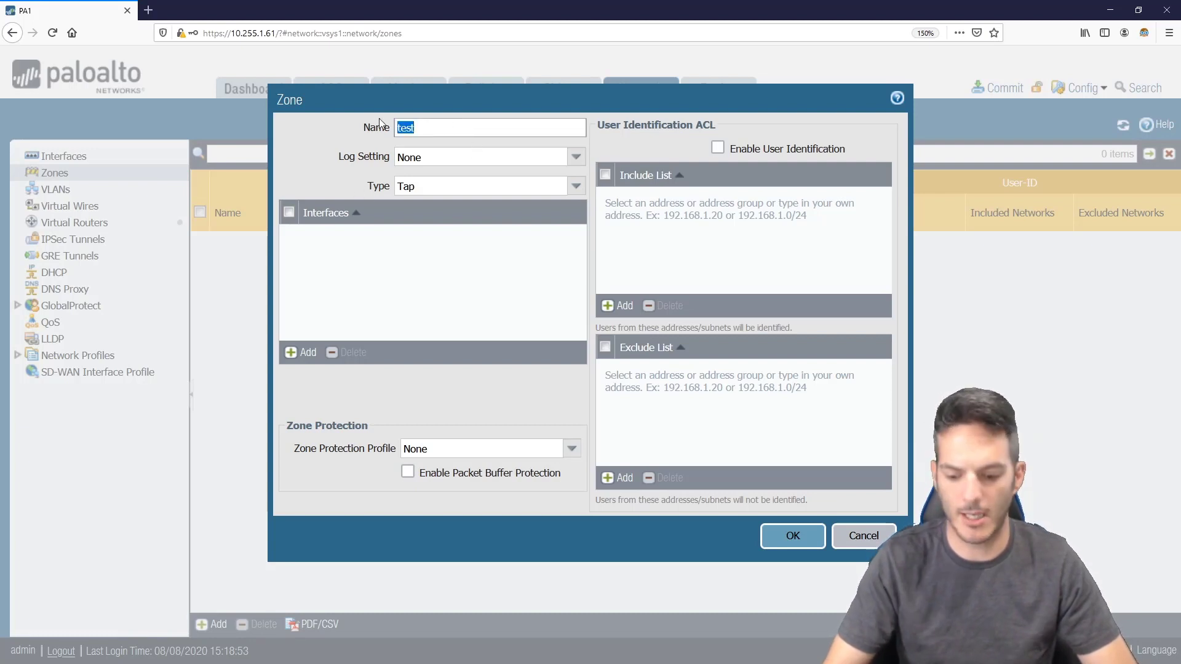
key("BackSpace")
mouse_move(525, 122)
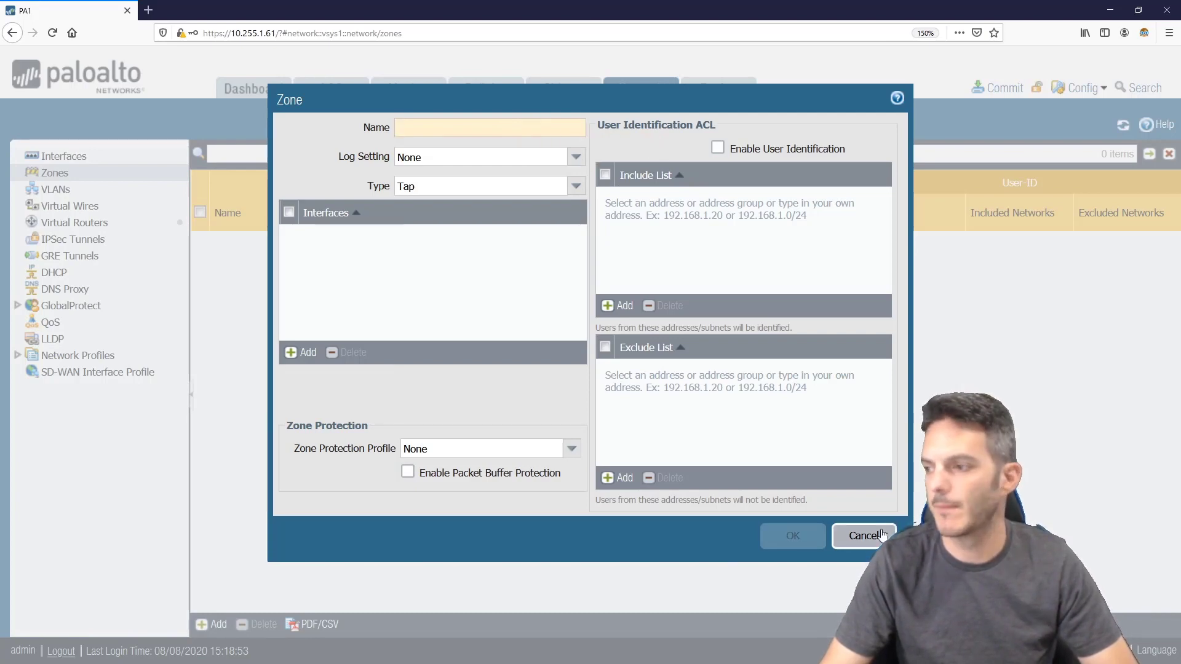
left_click(863, 535)
Make interface ethernet1/2 Layer3 and add an empty IPv4 address entry
left_click(78, 156)
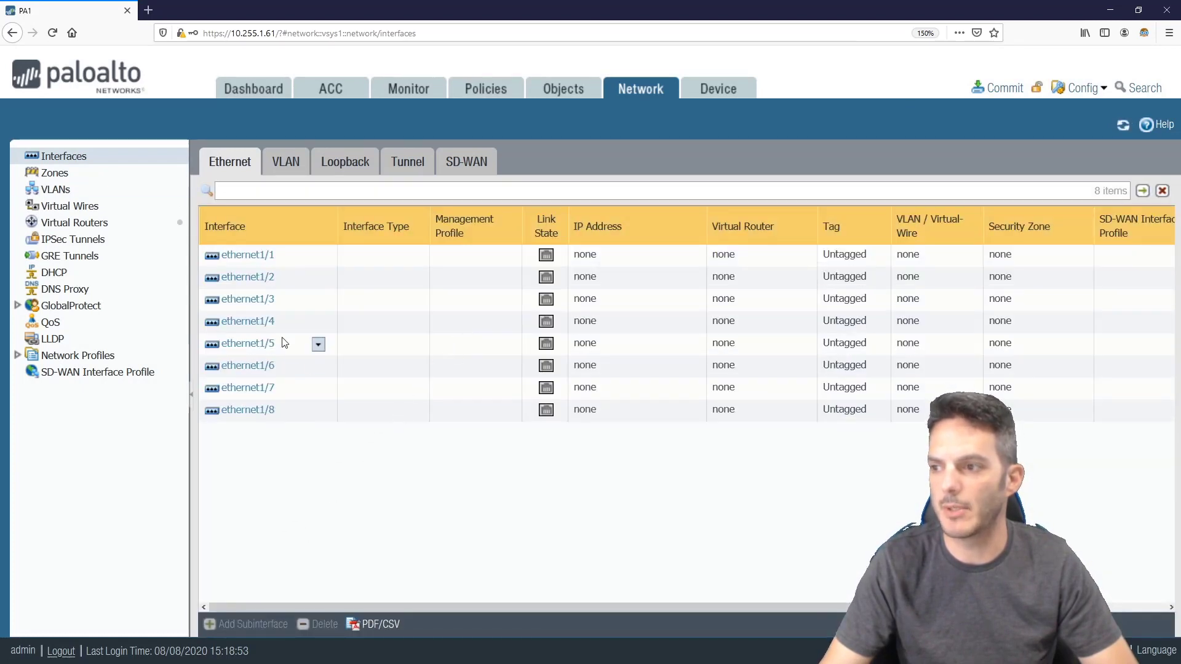
left_click(234, 278)
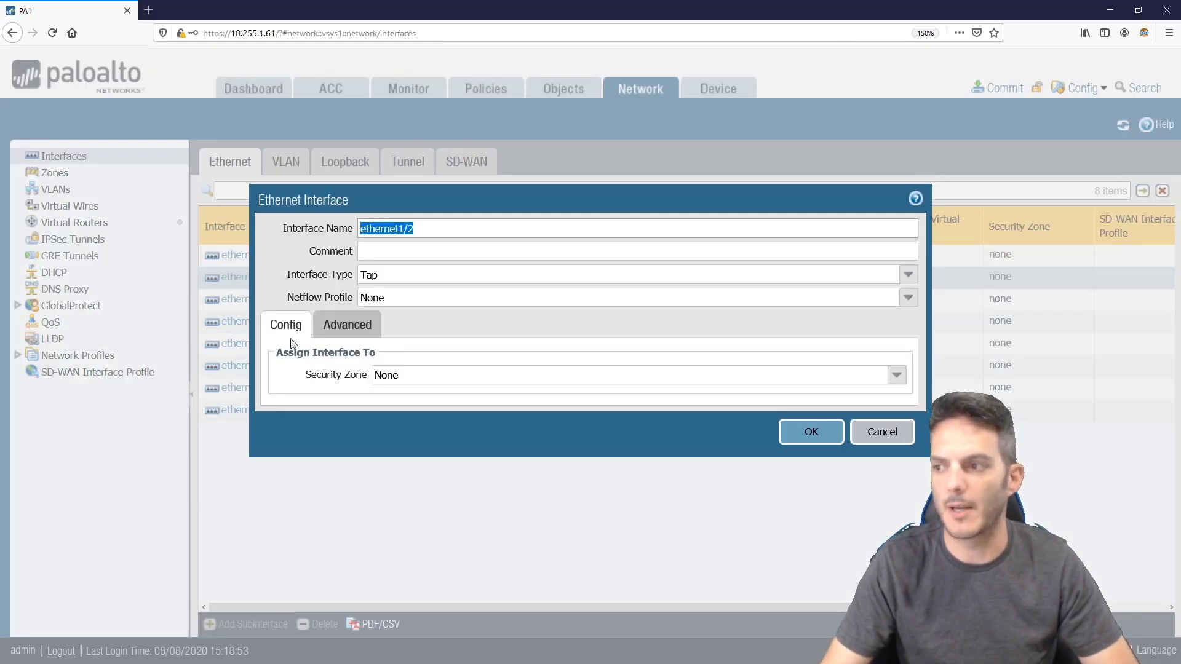
left_click(498, 315)
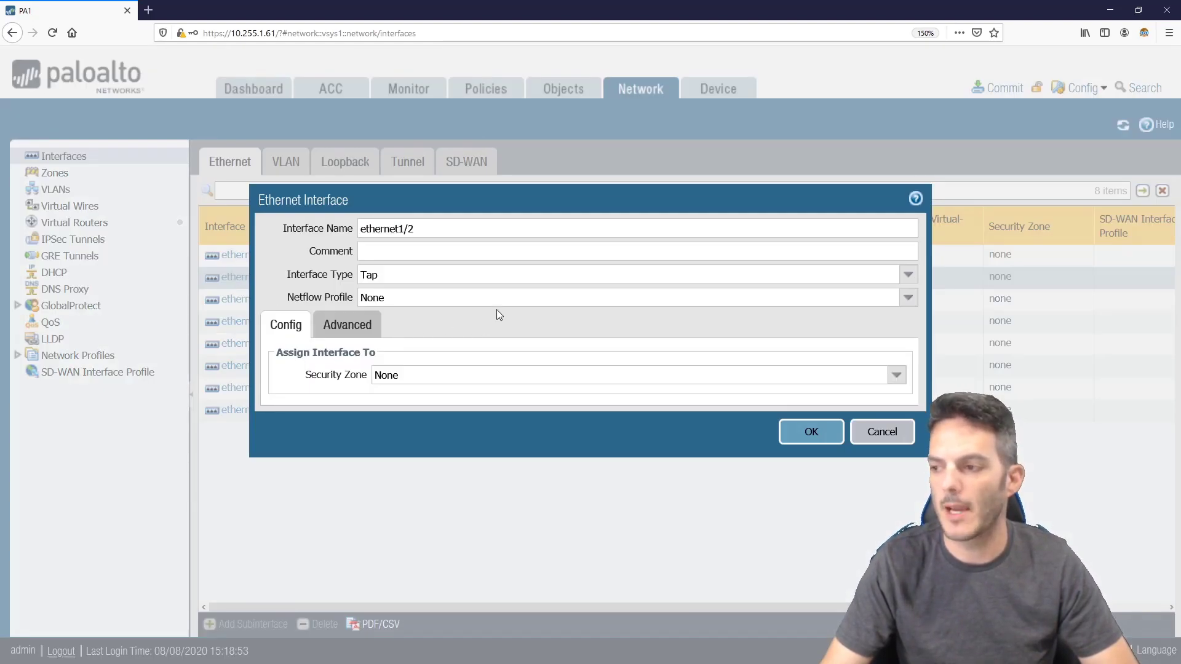
left_click(907, 275)
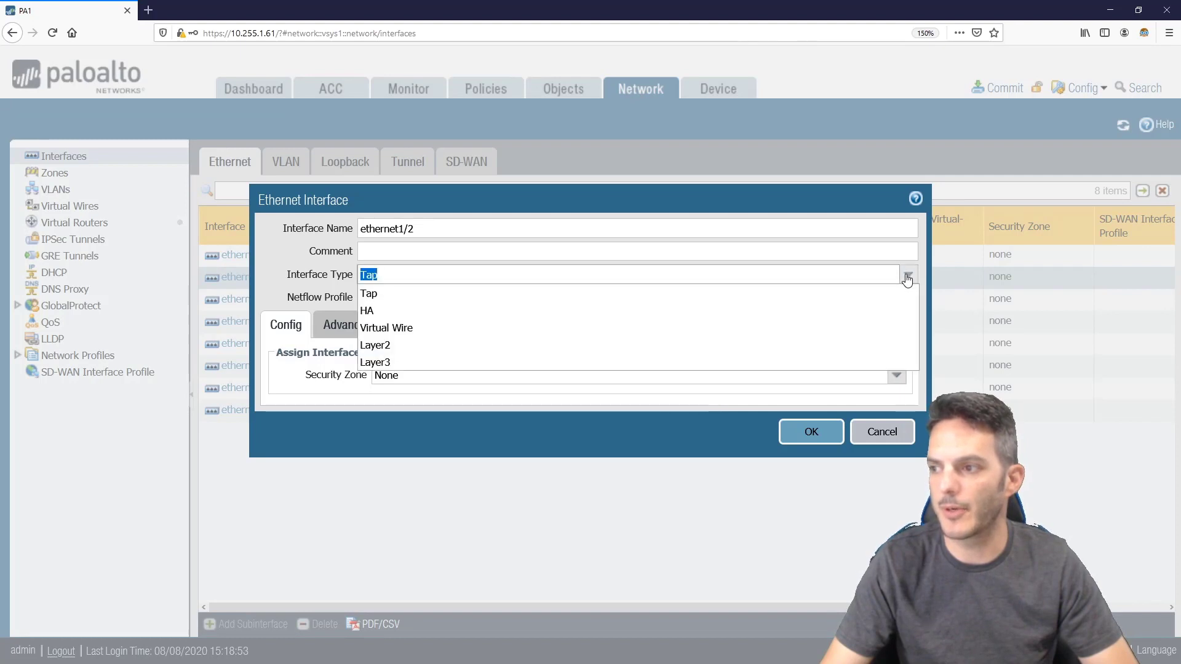
left_click(866, 362)
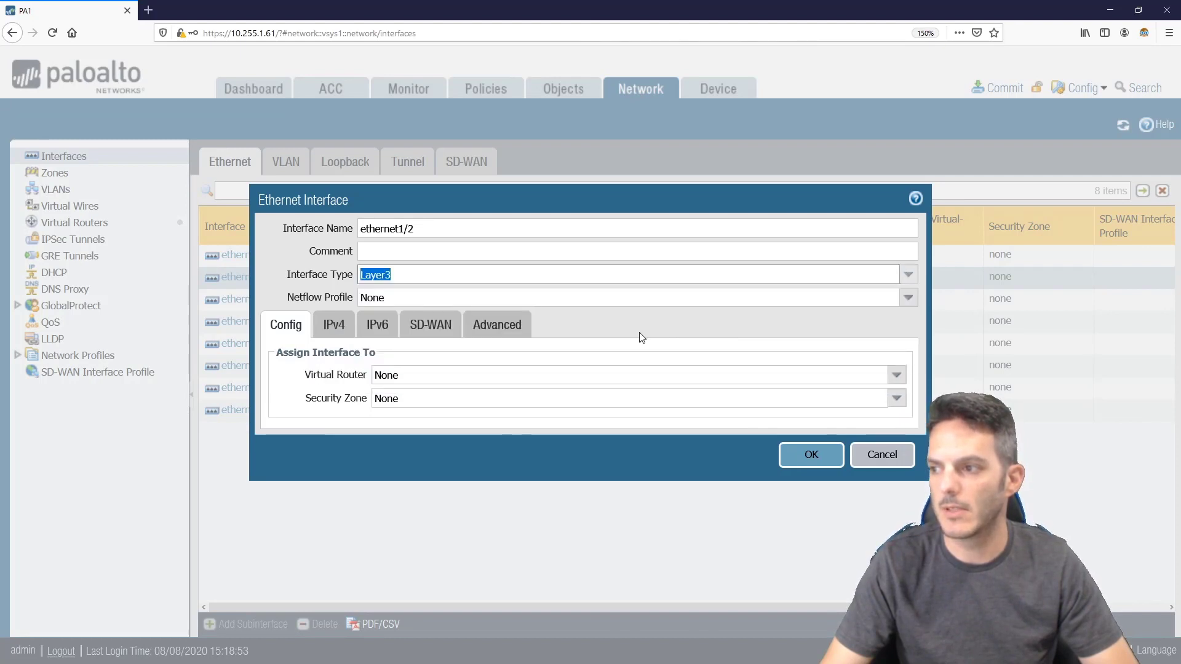
left_click(330, 330)
left_click(291, 524)
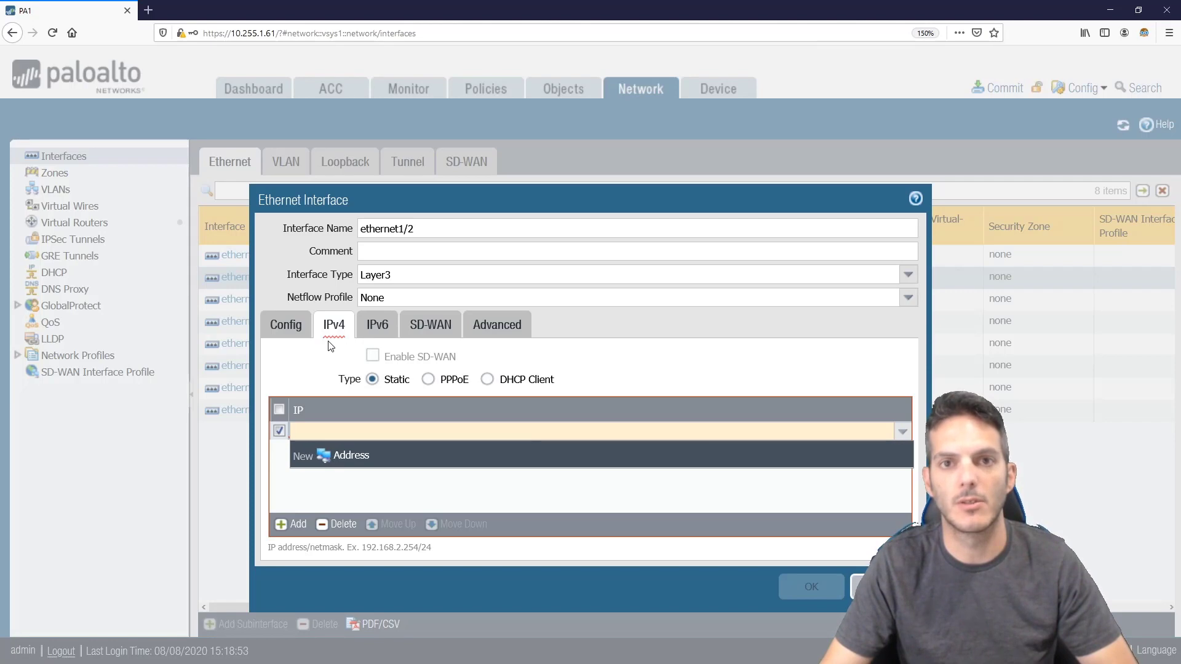
Browse ethernet1/2's IPv6, SD-WAN and Advanced settings, then return to the basic settings
left_click(371, 335)
left_click(428, 337)
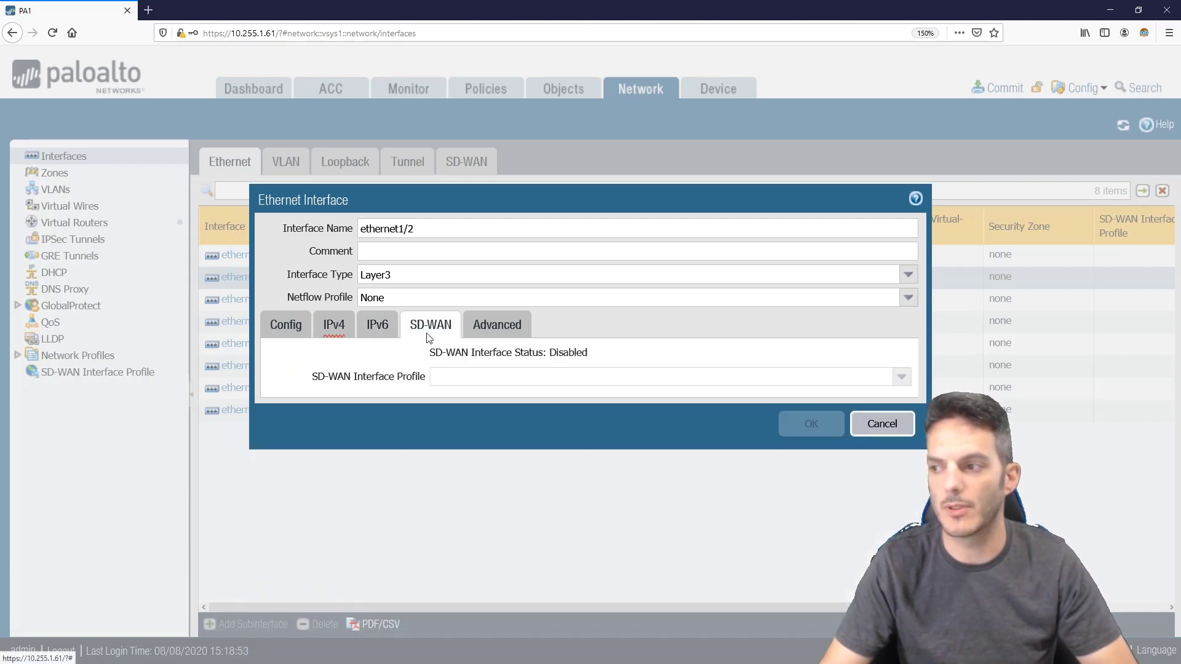
left_click(503, 330)
left_click(299, 329)
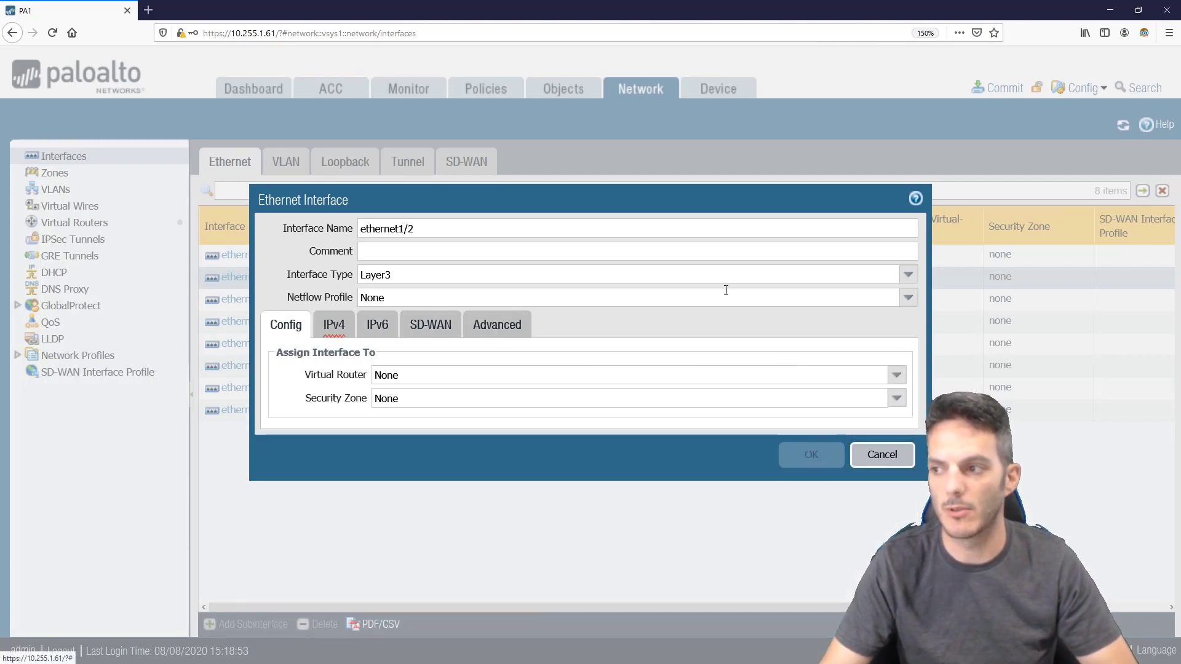
Switch ethernet1/2's interface type to Layer2, then back to Layer3
left_click(908, 274)
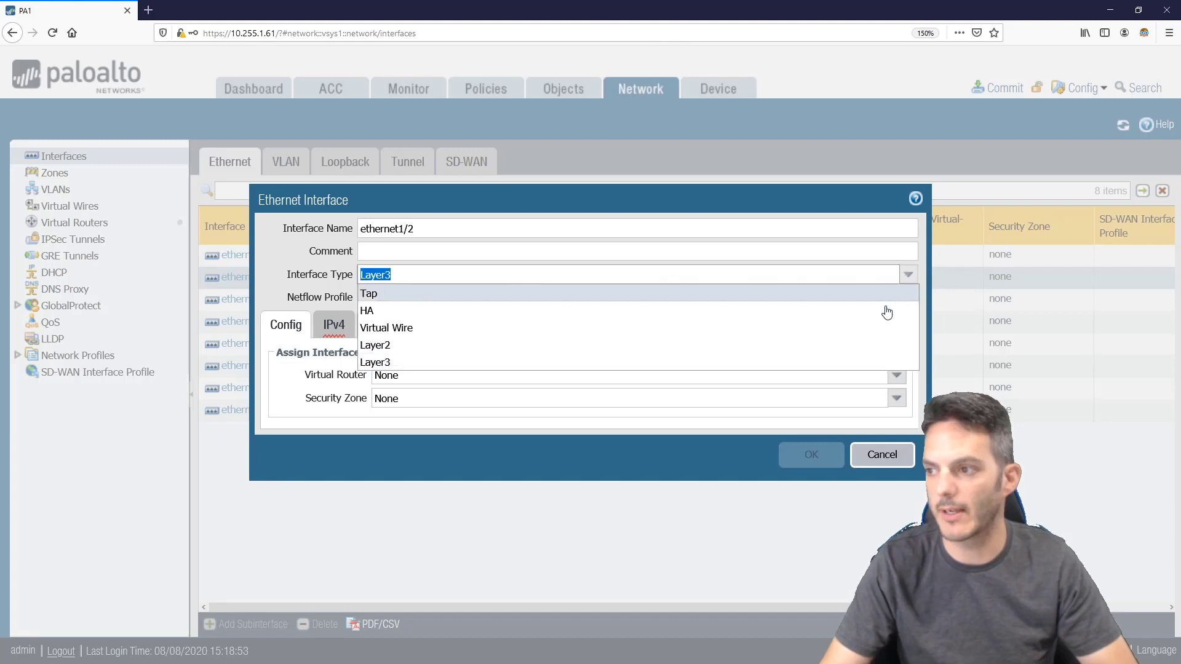
left_click(862, 345)
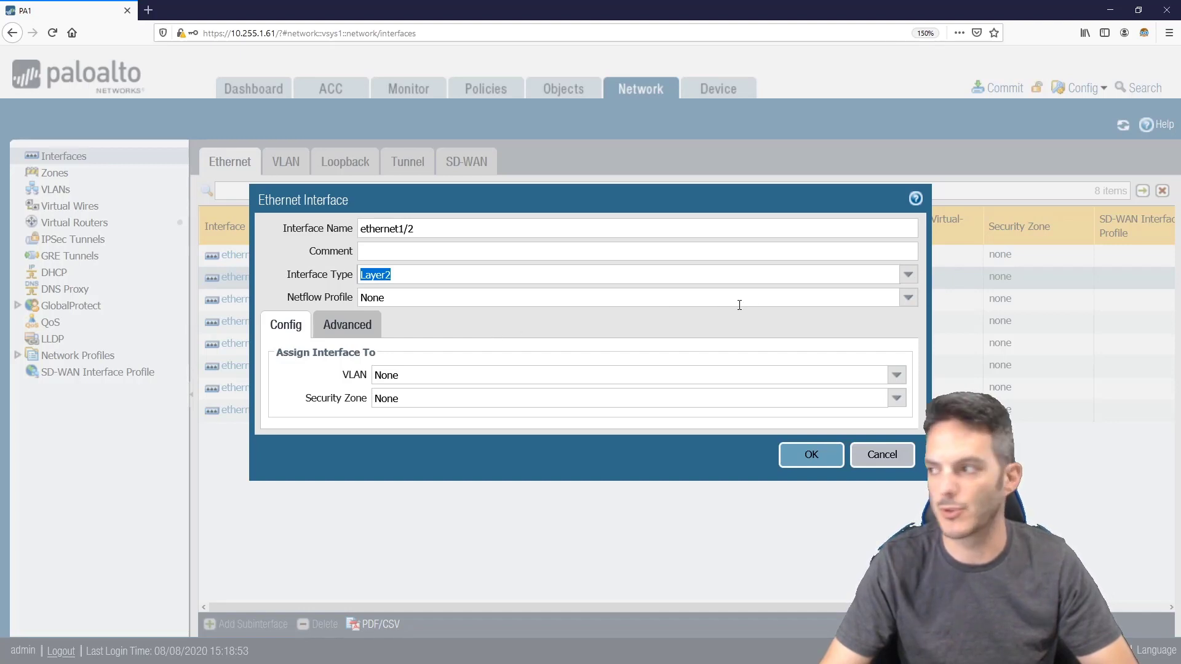
left_click(908, 275)
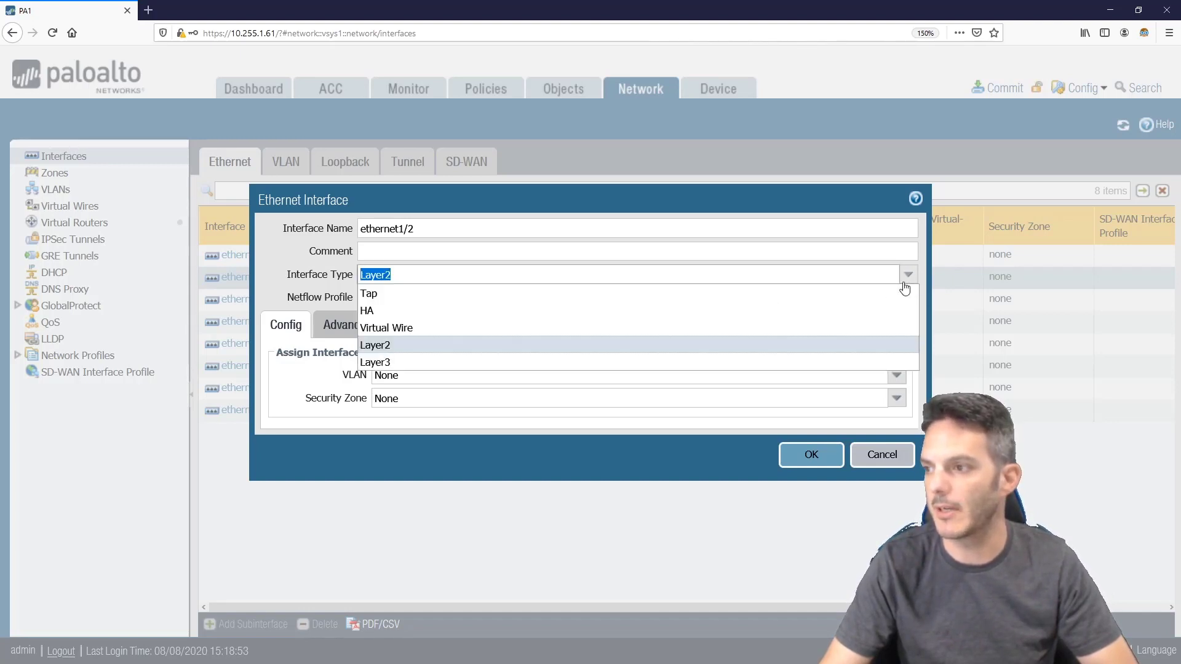
left_click(410, 362)
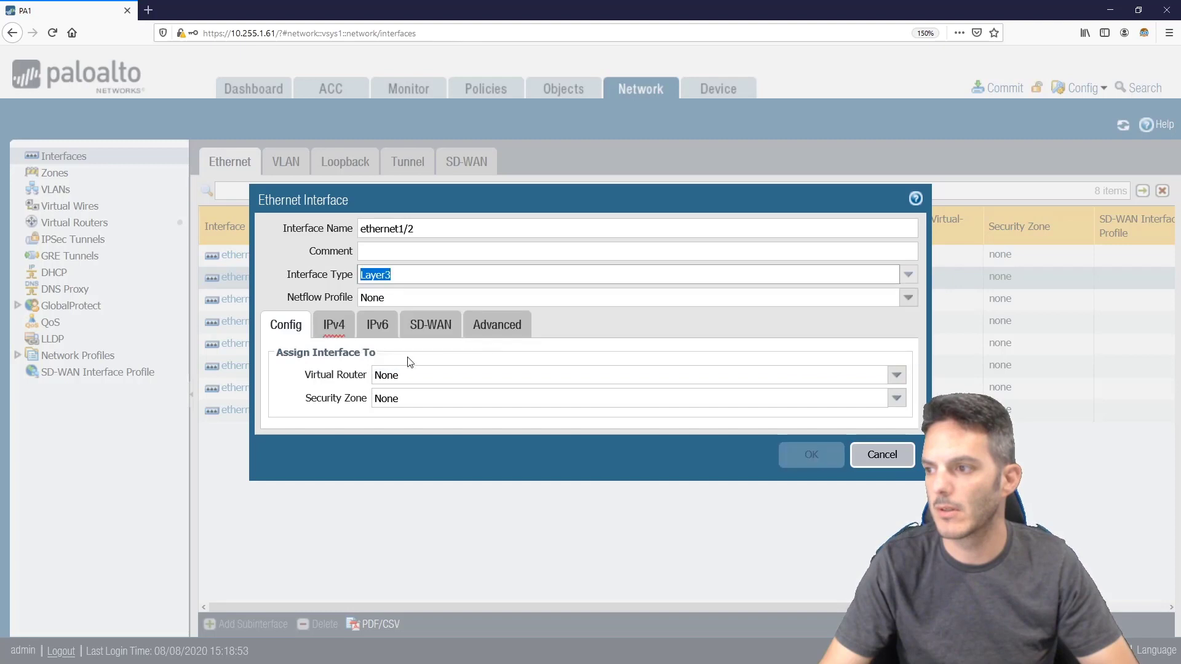
Select and deselect the empty IPv4 entry, then close ethernet1/2 without saving
left_click(346, 335)
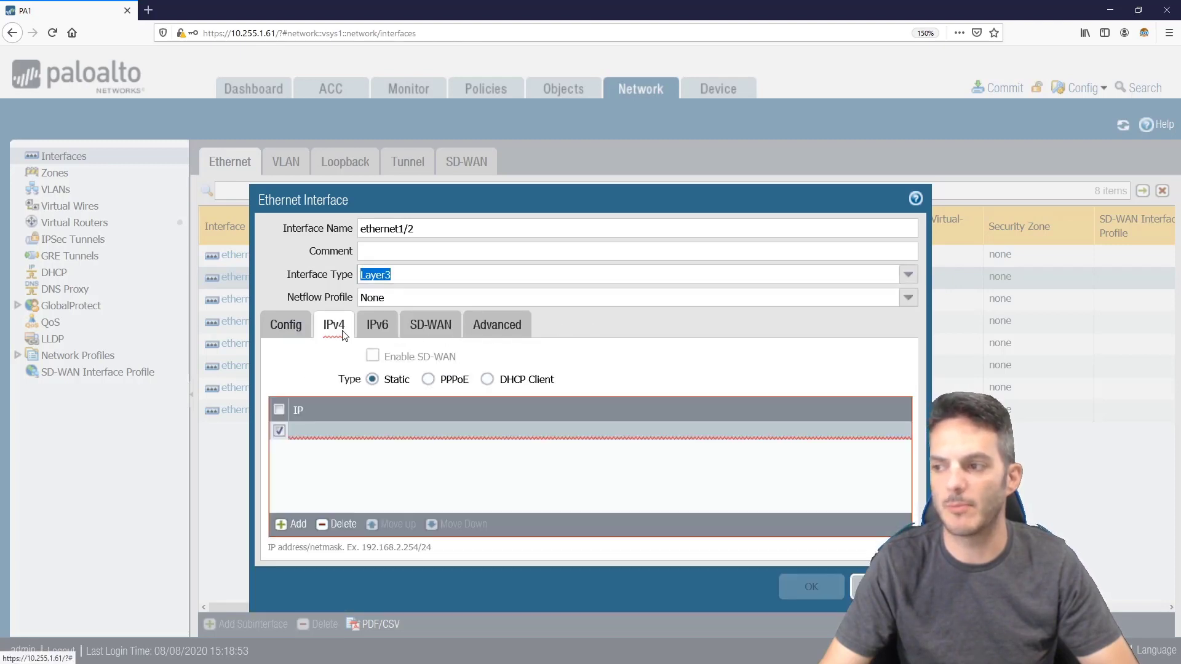
left_click(299, 434)
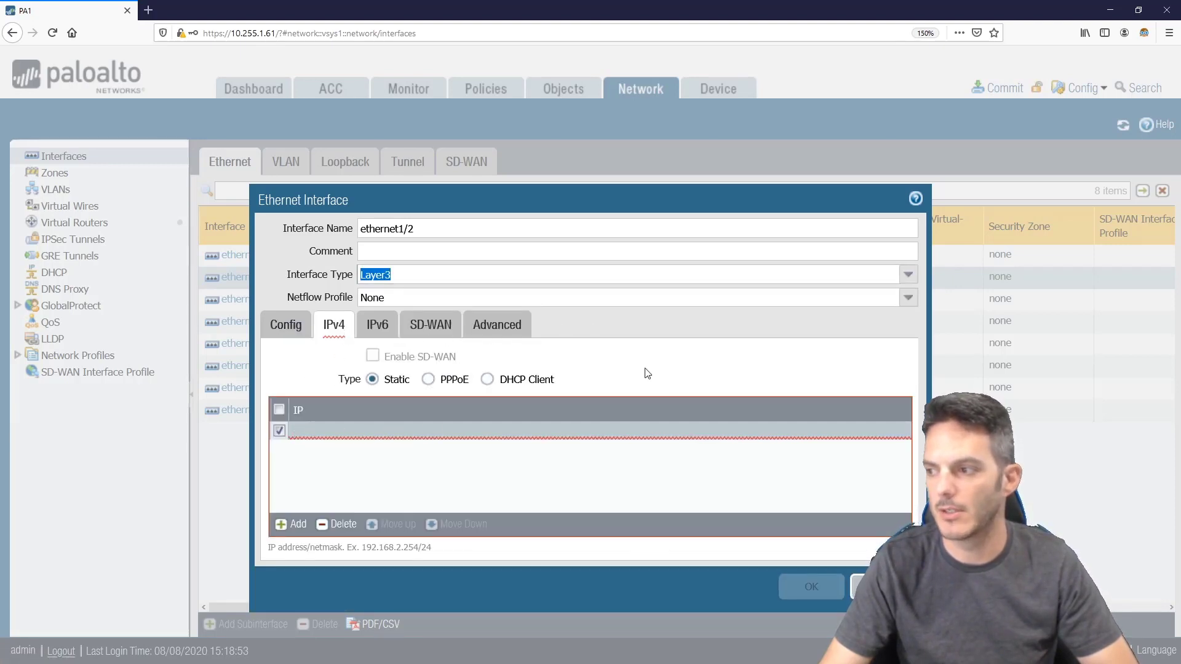
left_click(666, 369)
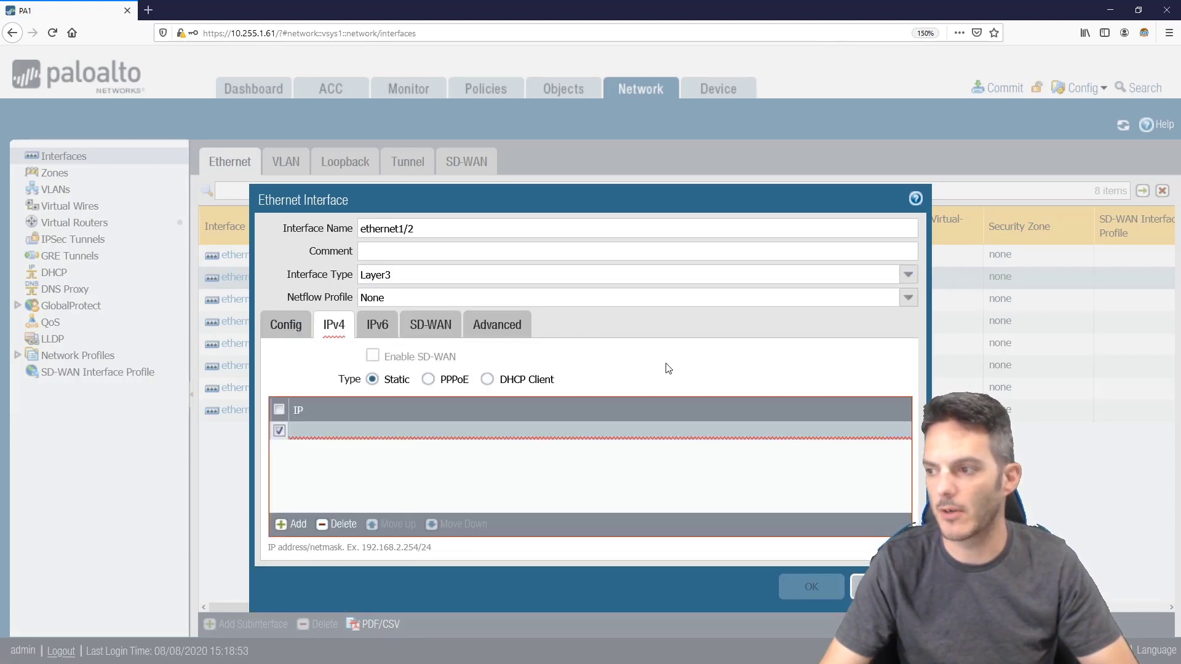
left_click(278, 431)
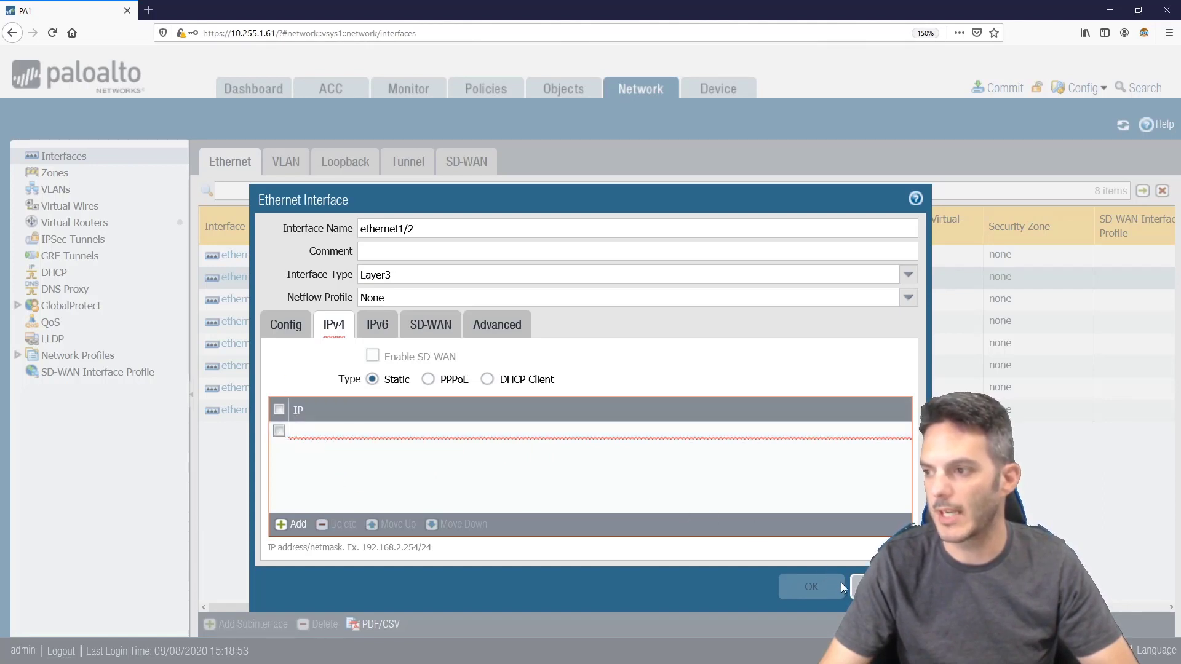
left_click(857, 585)
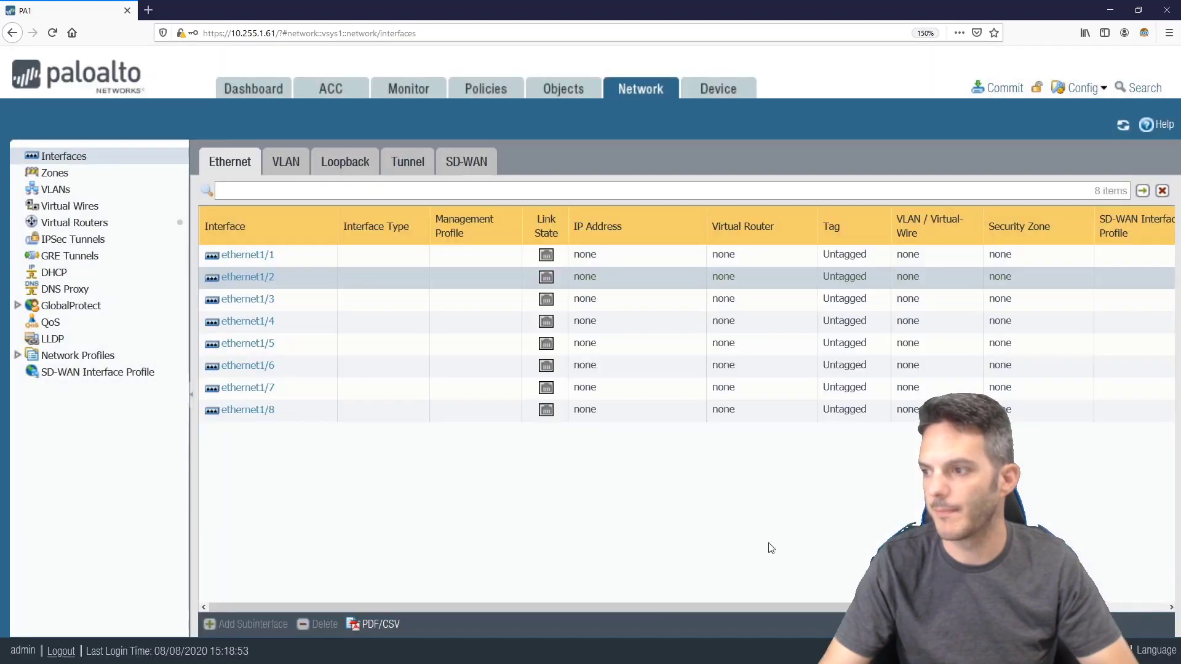
left_click(244, 257)
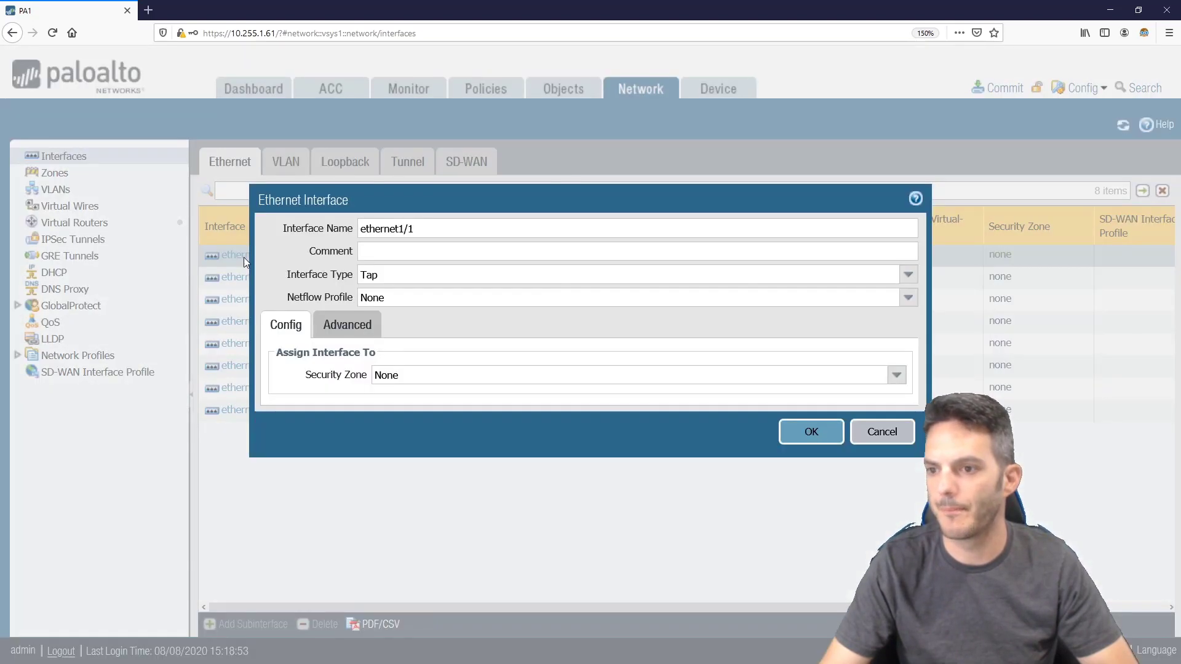
left_click(909, 274)
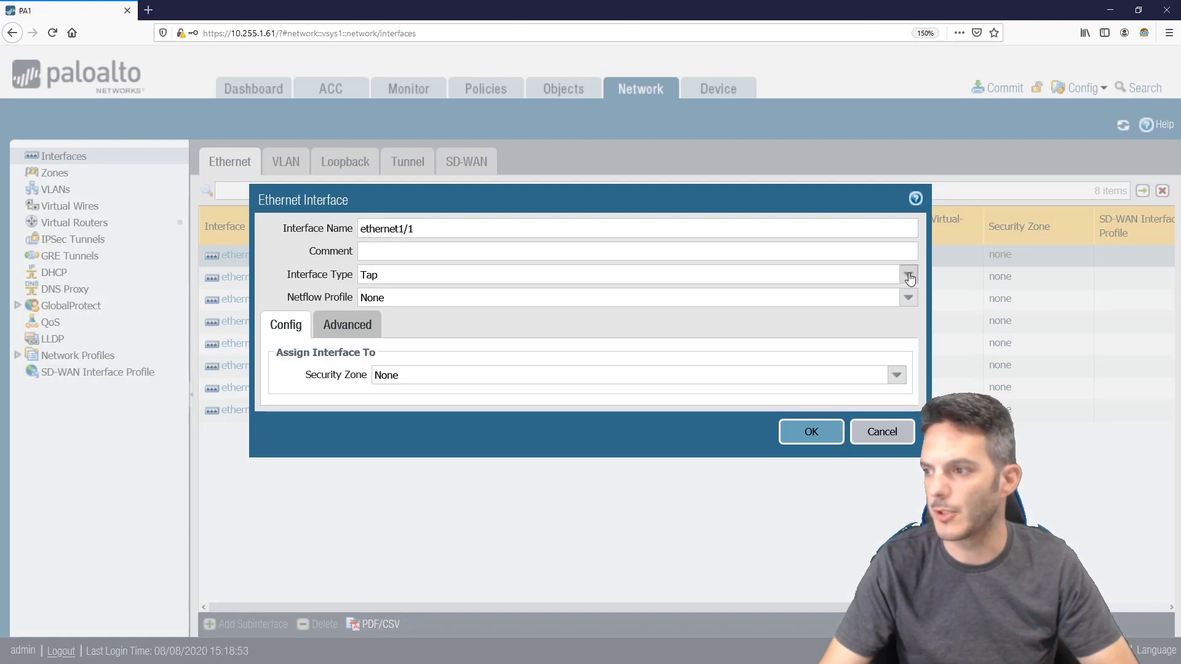
left_click(824, 365)
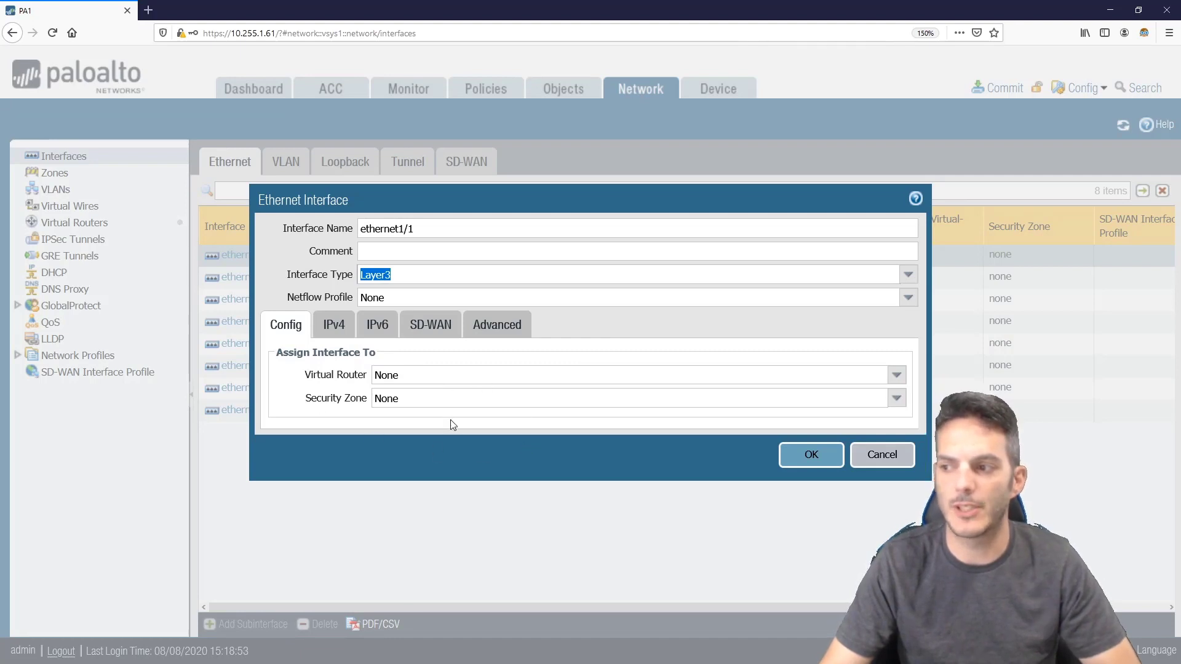
left_click(902, 380)
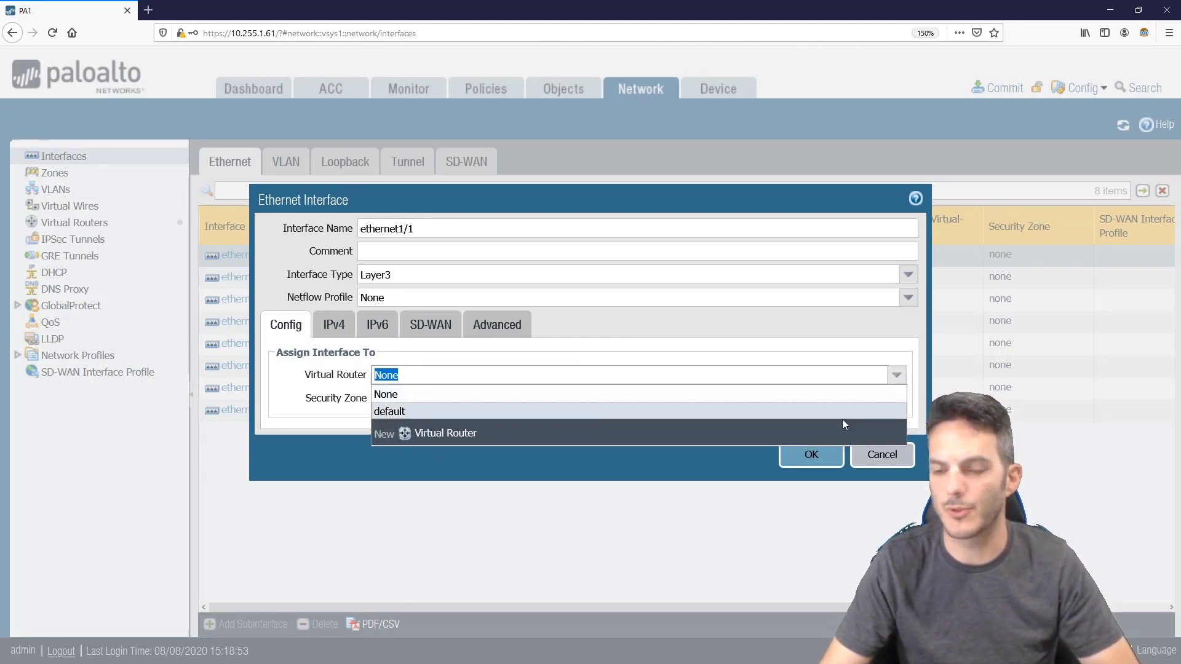
left_click(923, 306)
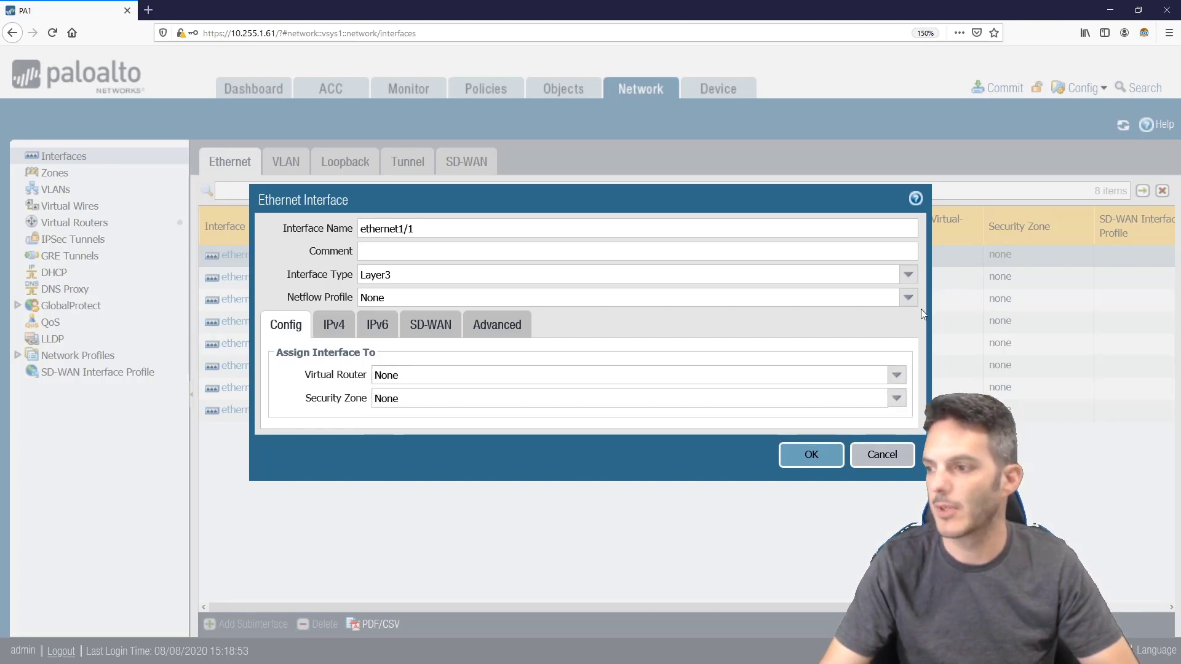
left_click(896, 399)
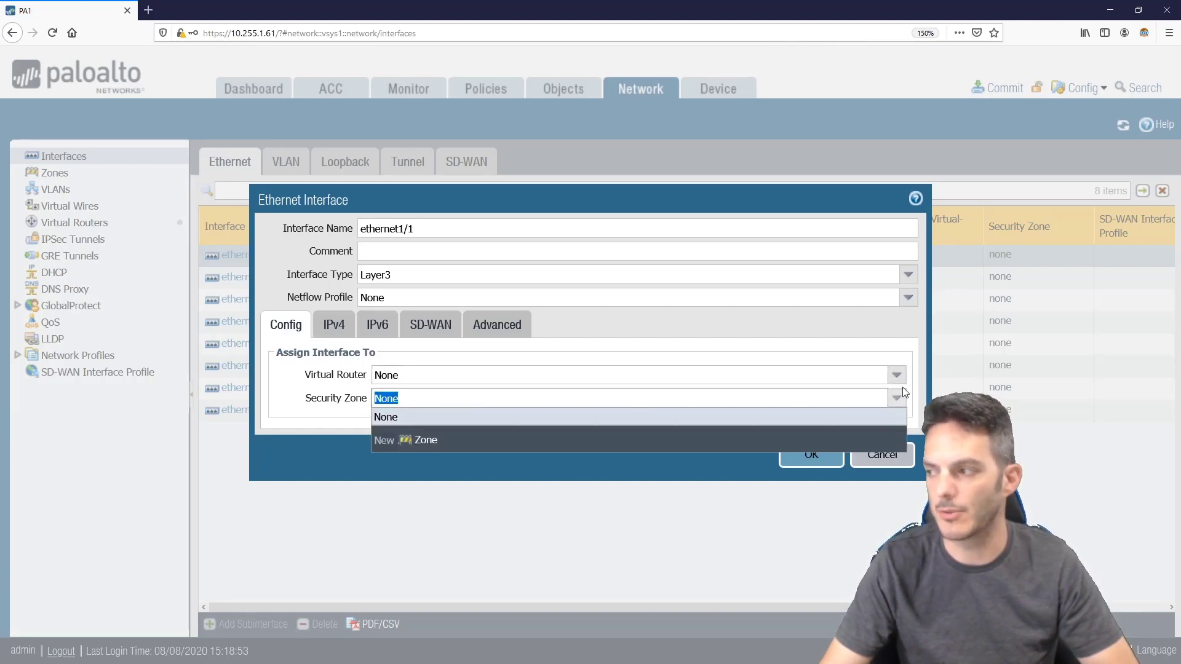
left_click(919, 372)
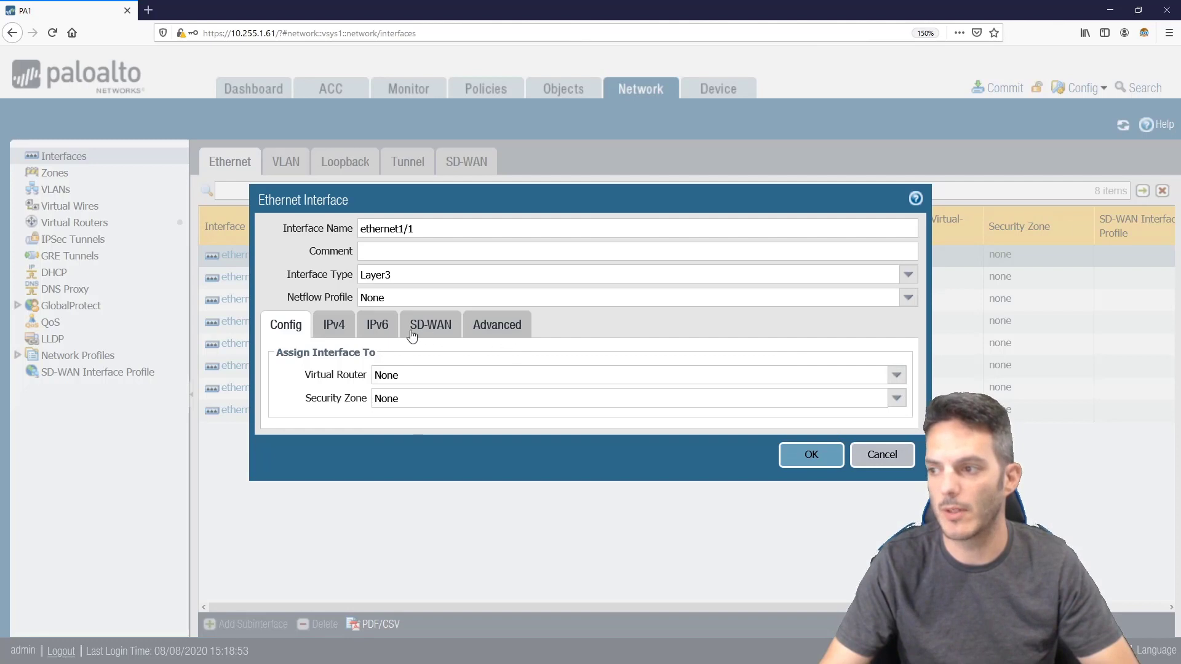
left_click(333, 326)
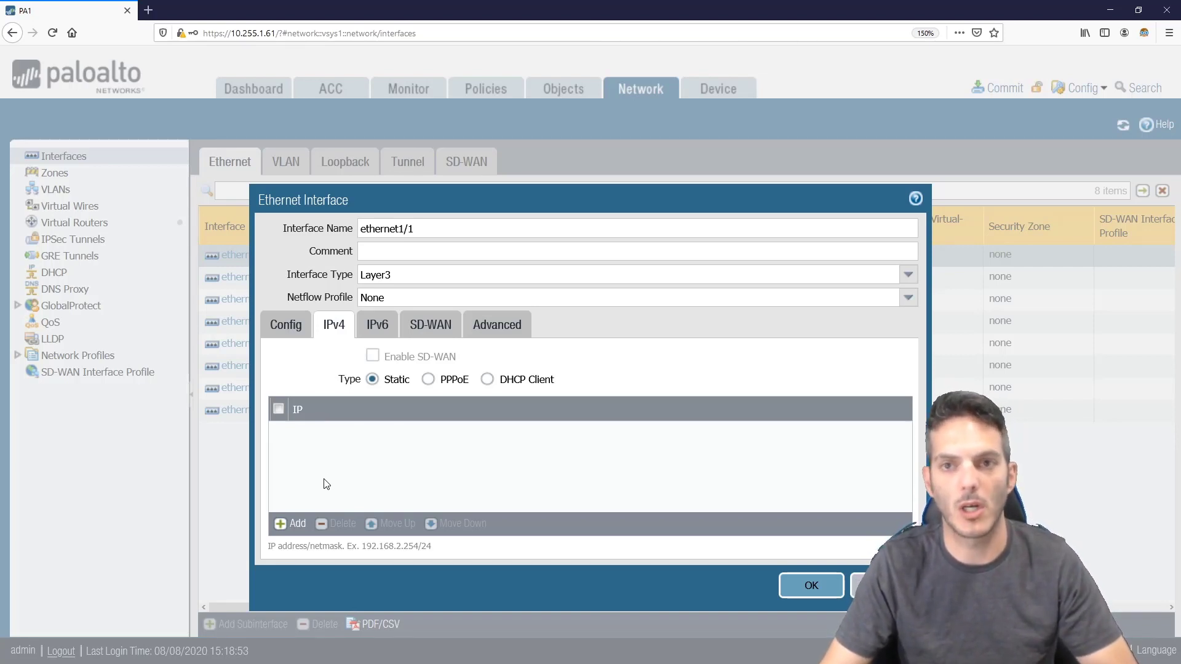
left_click(299, 525)
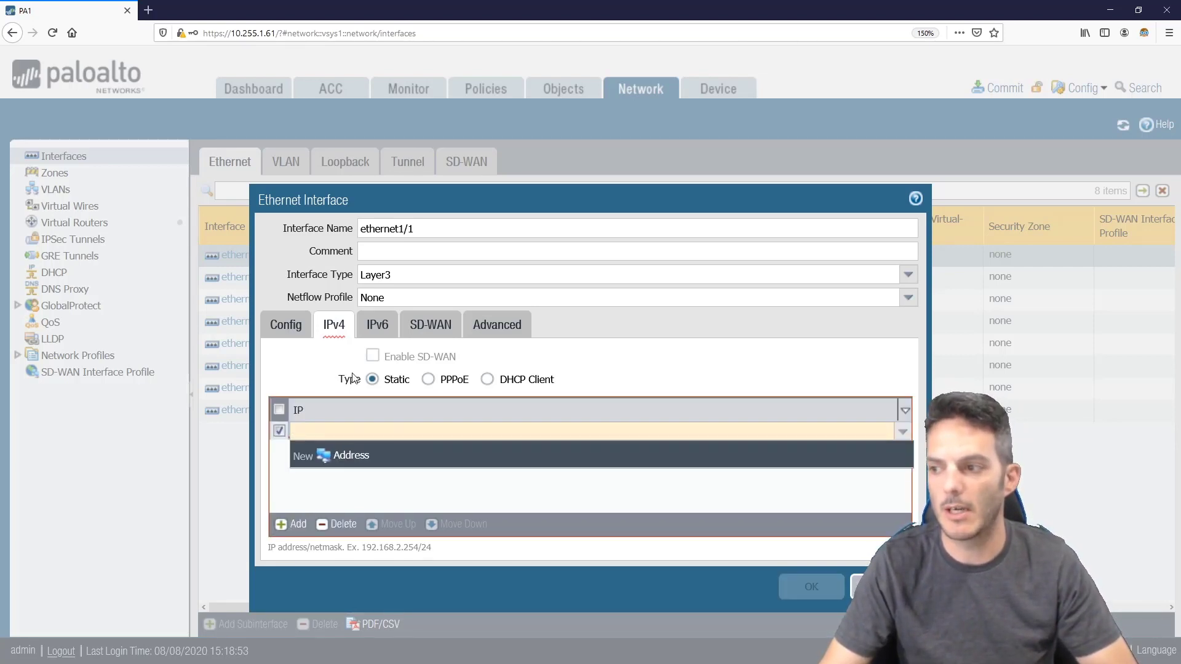
left_click(337, 524)
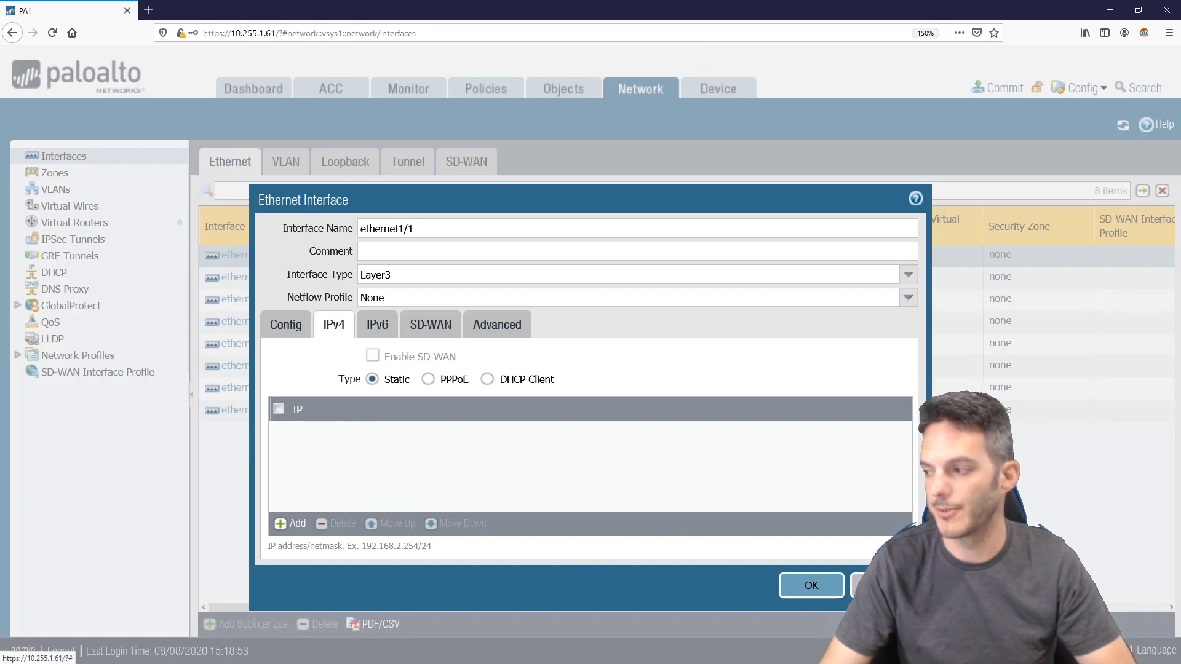
left_click(861, 586)
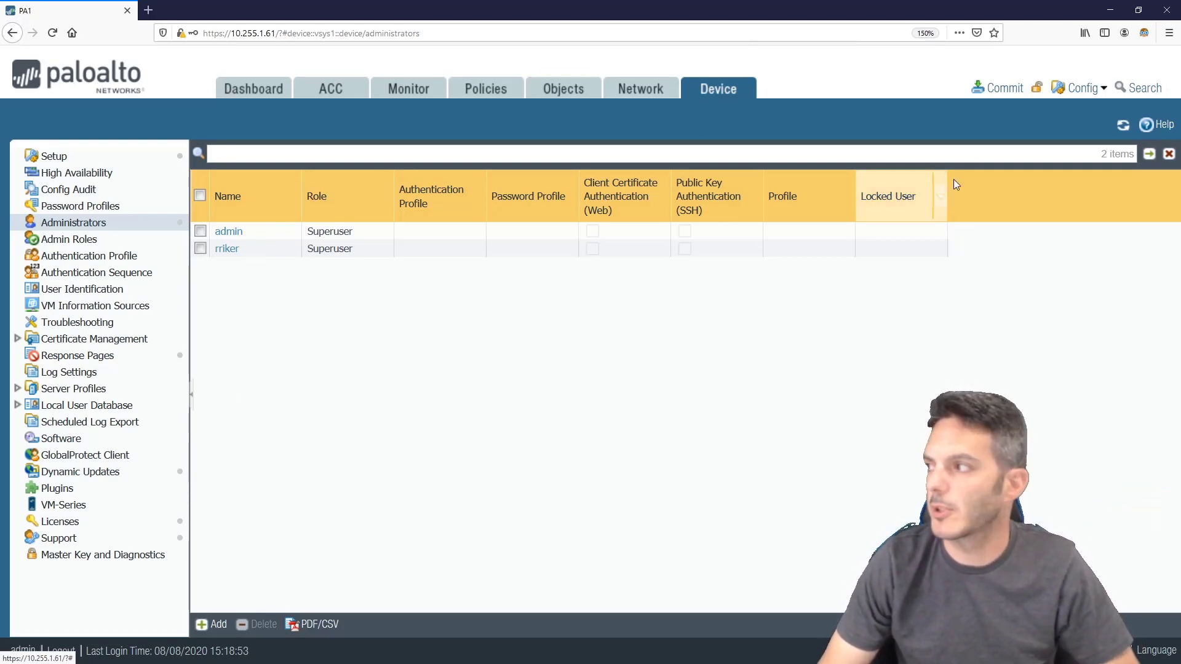
Log out, sign in with the new superuser's username and password, and let Firefox save the login
left_click(60, 652)
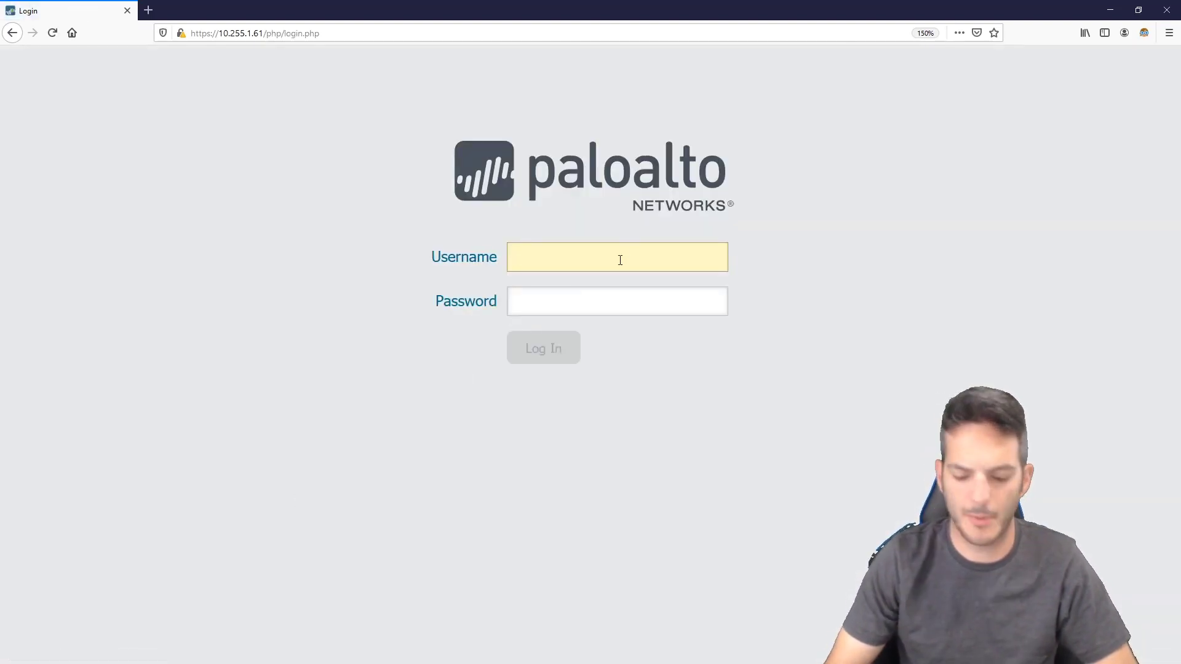
type("rriker")
key("Tab")
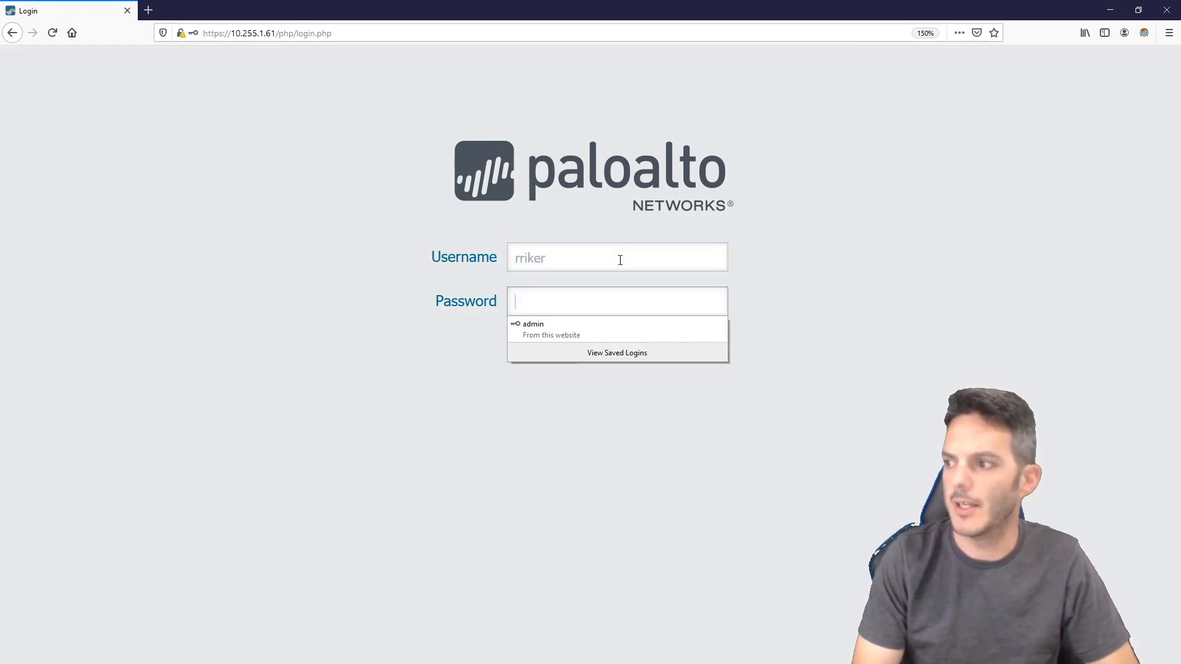
type("********")
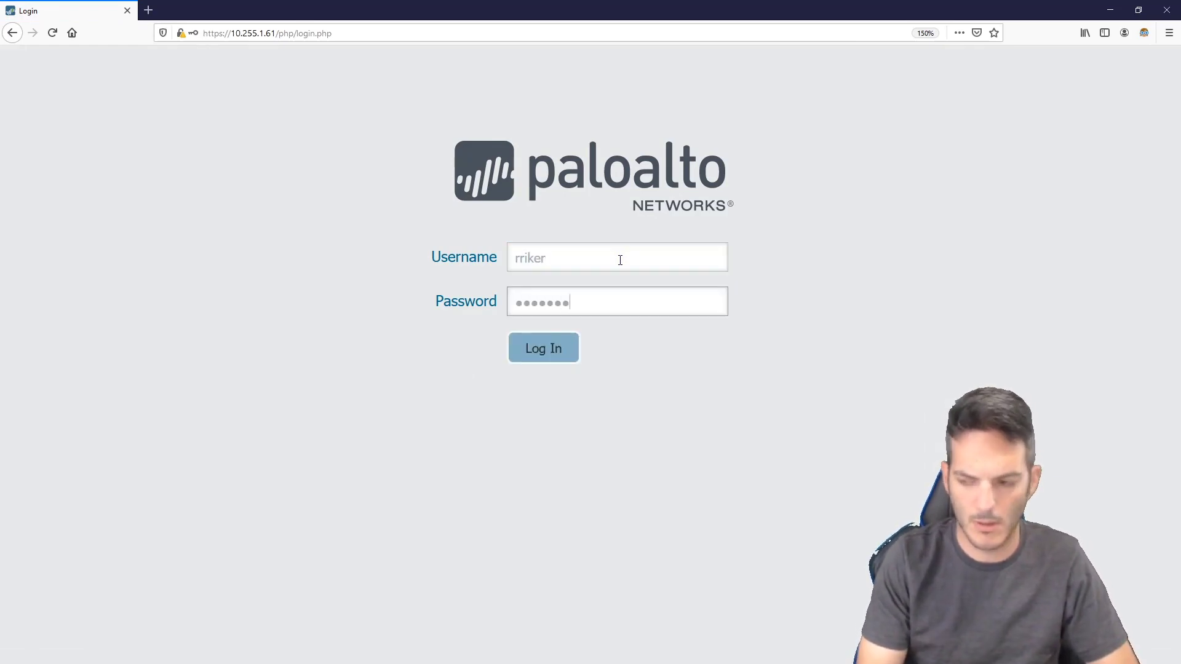
key("Return")
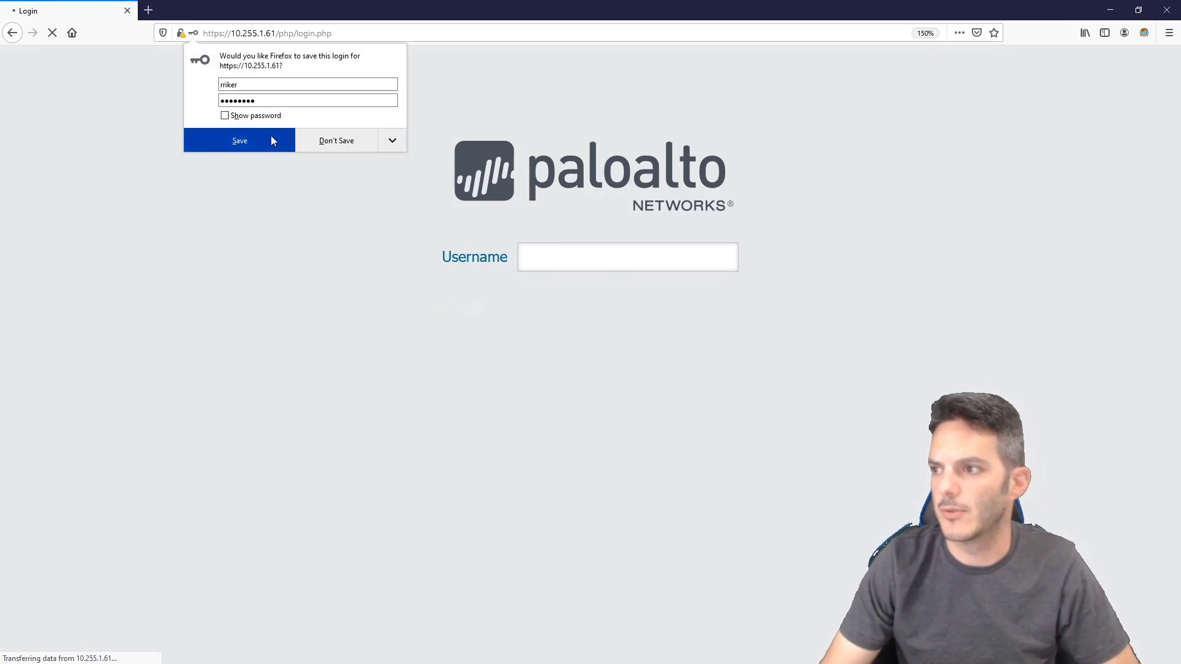
left_click(242, 142)
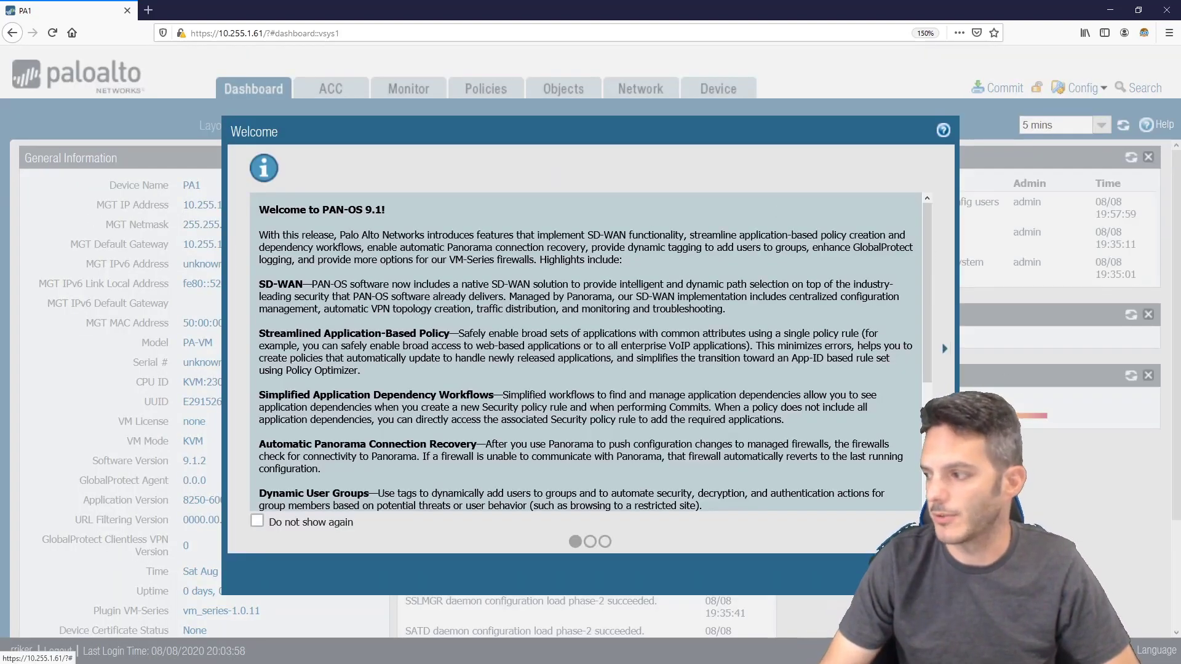
Dismiss the PAN-OS 9.1 welcome notes and delete the admin account under Device > Administrators
left_click(910, 573)
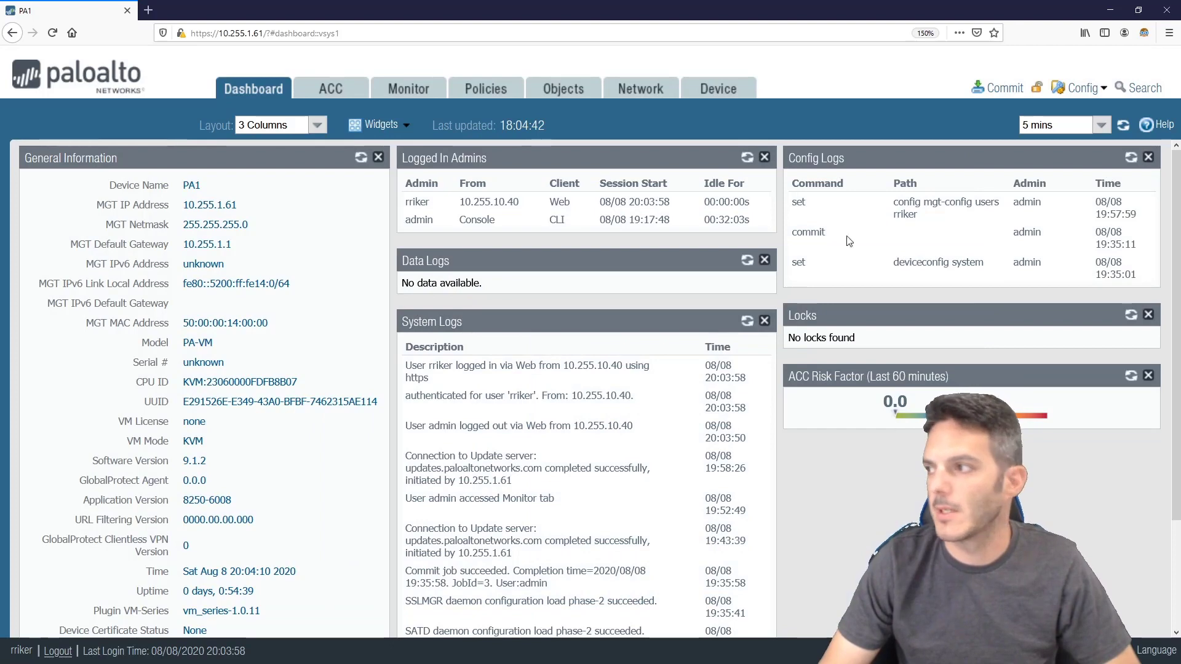
left_click(738, 98)
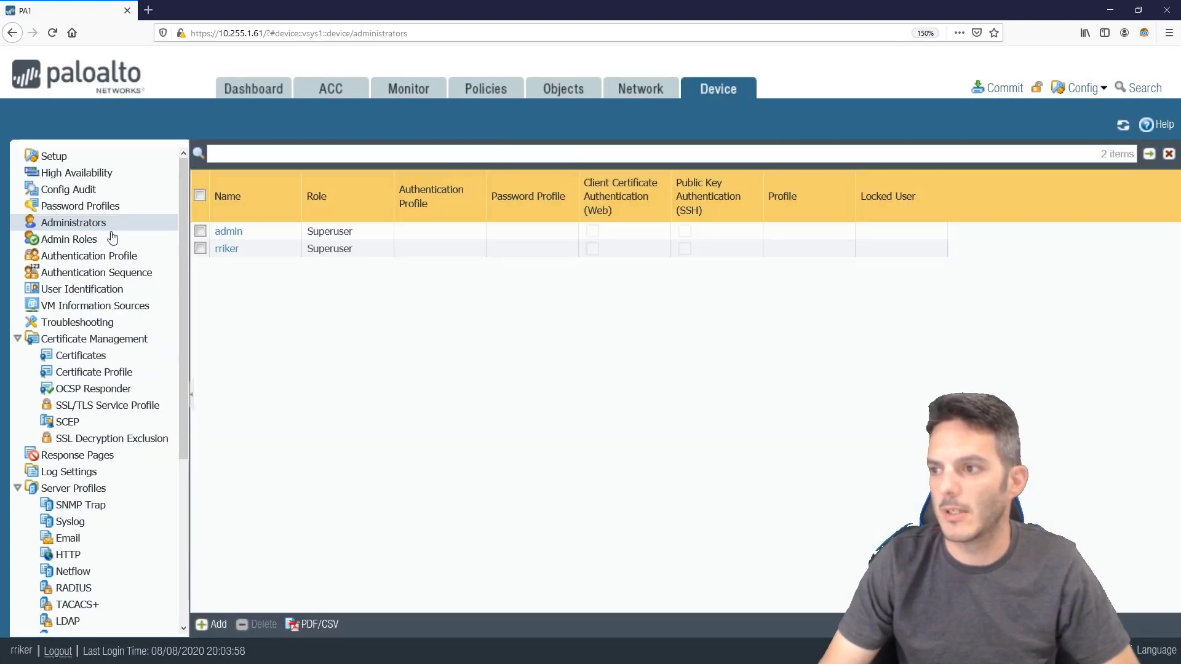
left_click(200, 231)
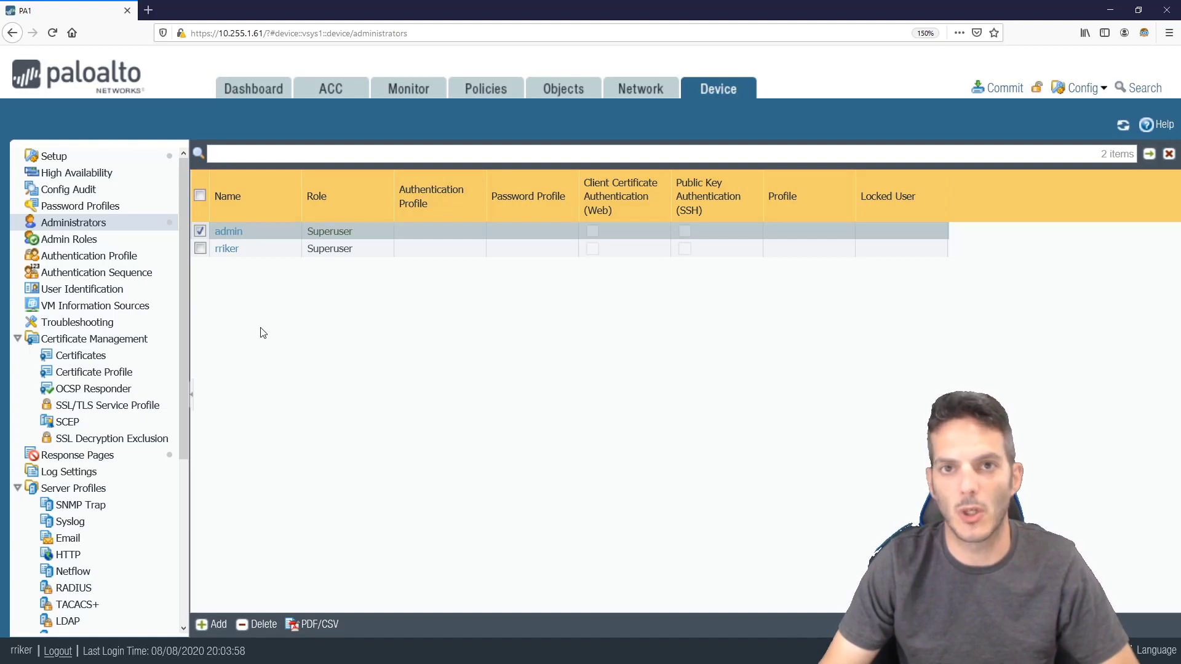
left_click(261, 625)
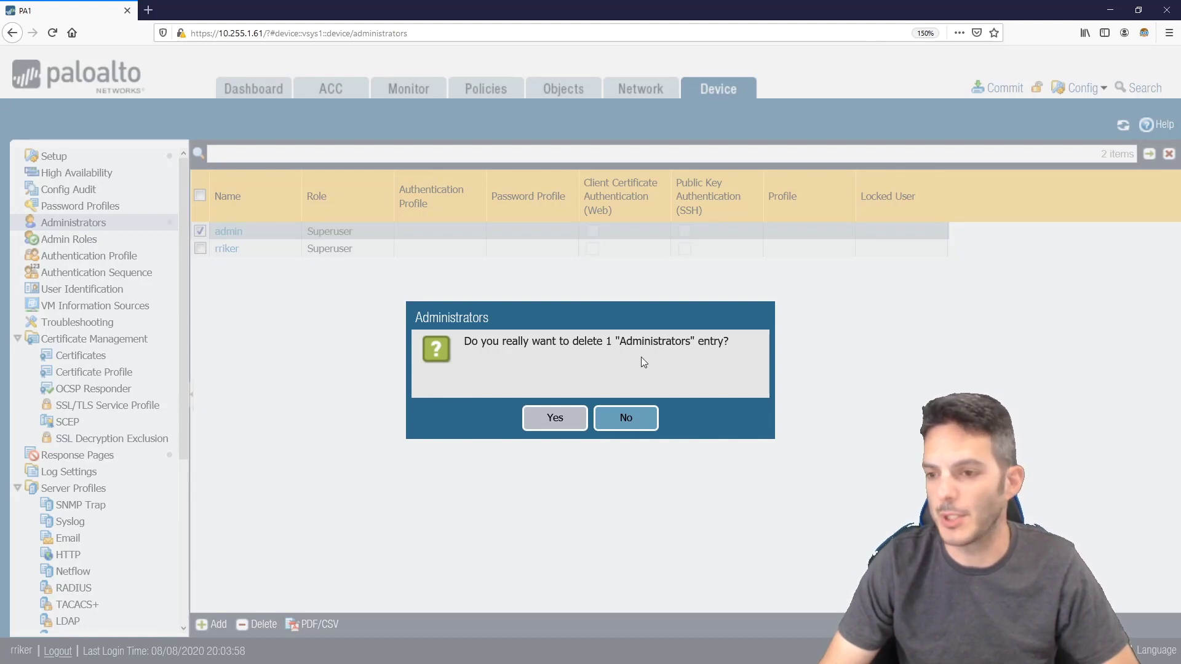
left_click(556, 418)
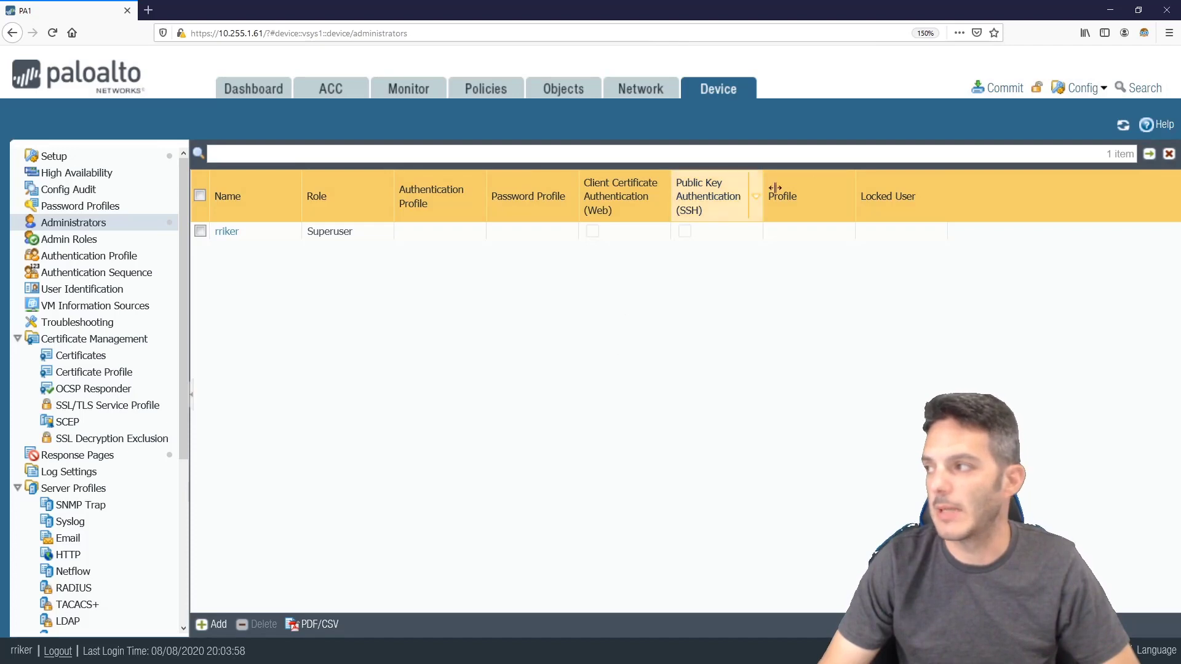
Commit all changes to the running configuration and close the Commit Status report
left_click(998, 88)
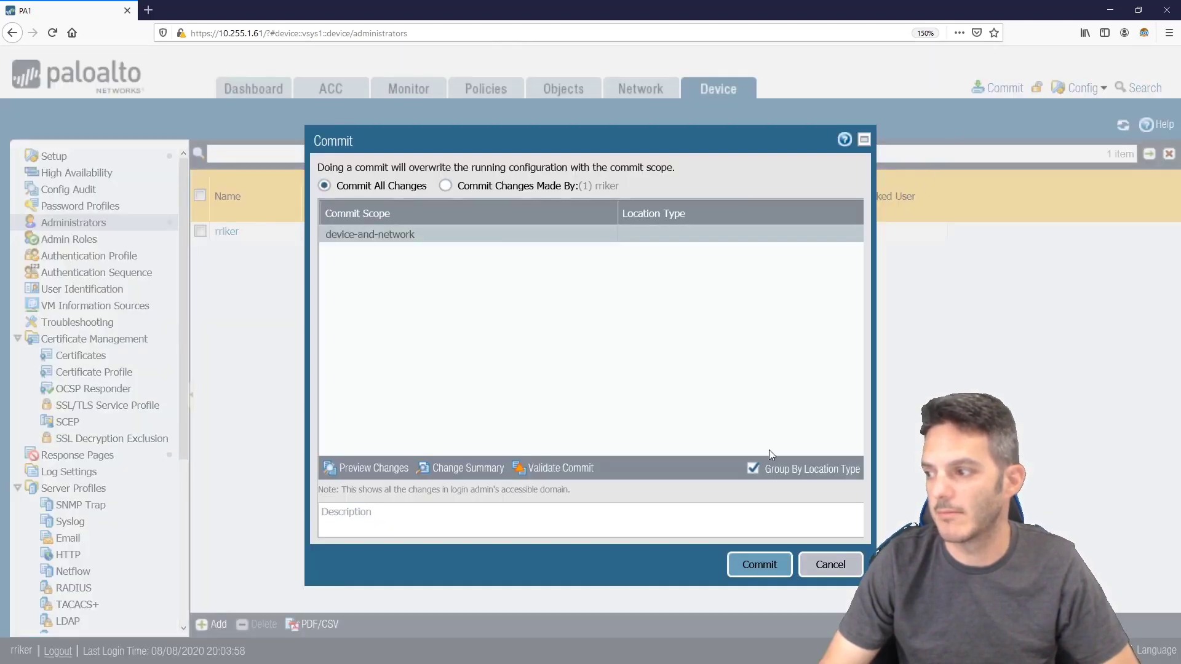
left_click(760, 563)
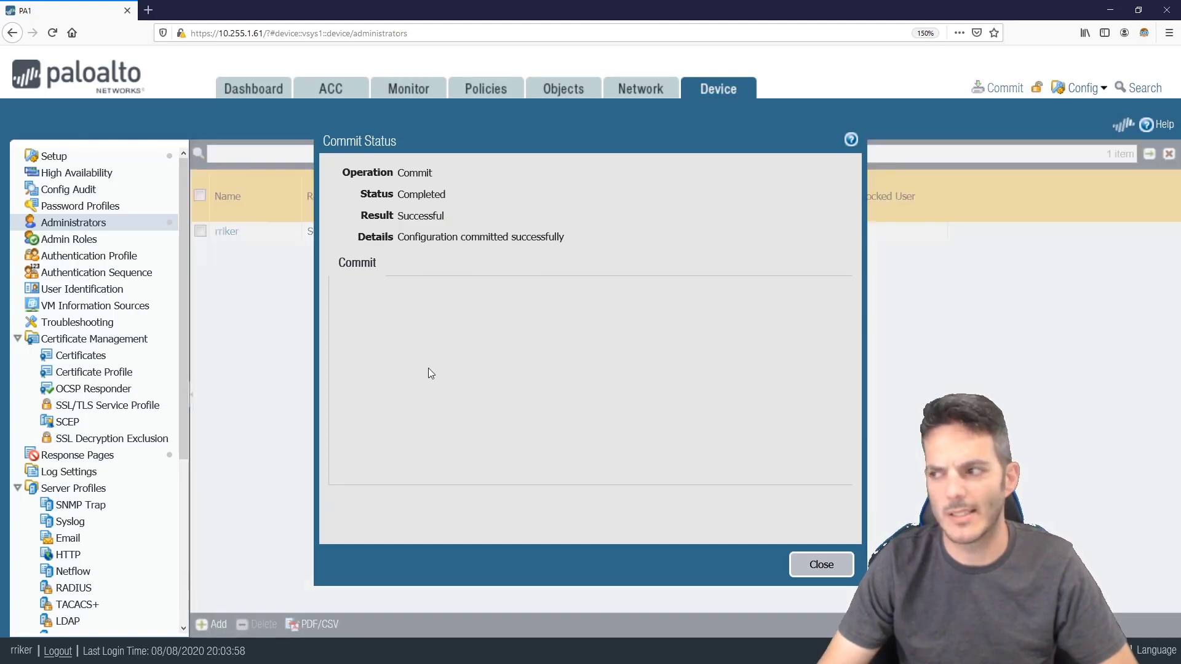
left_click(822, 565)
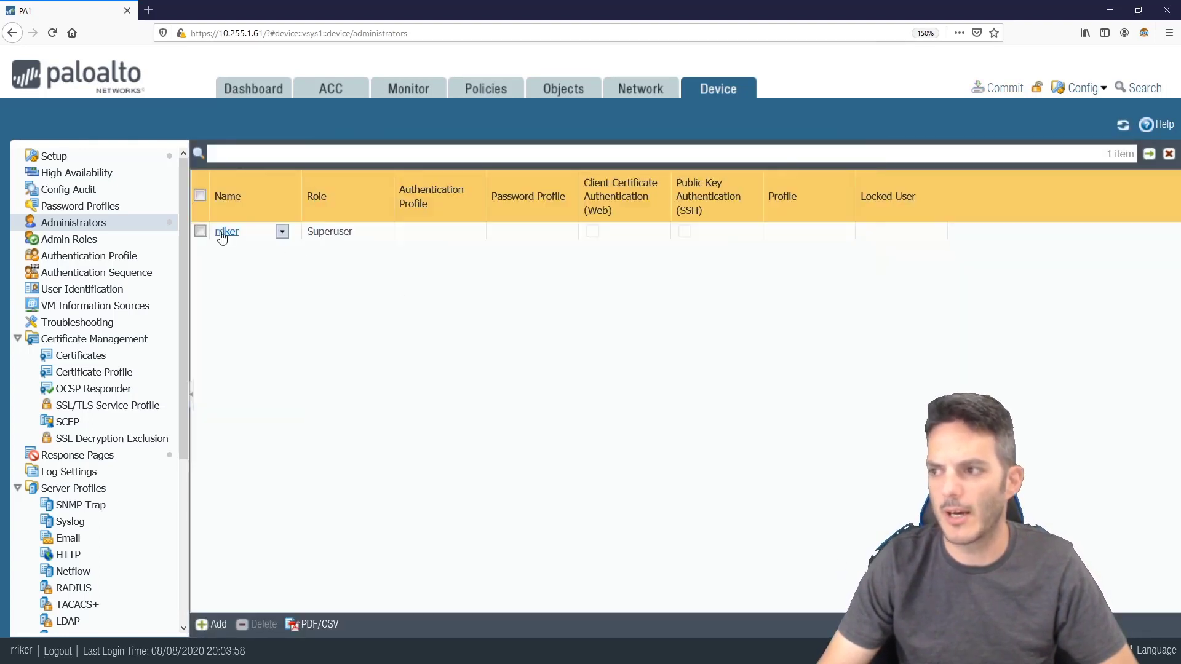